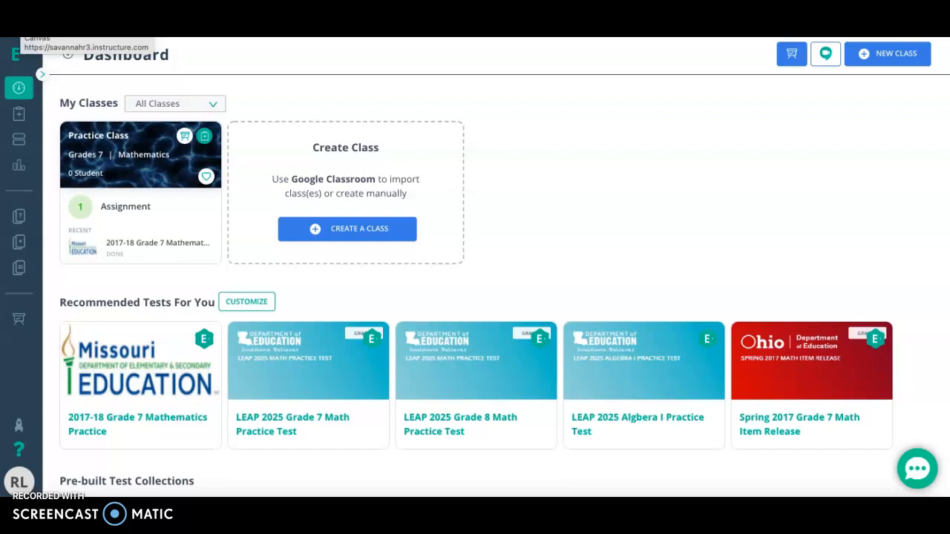
Start creating a new item in the Item Bank.
left_click(41, 75)
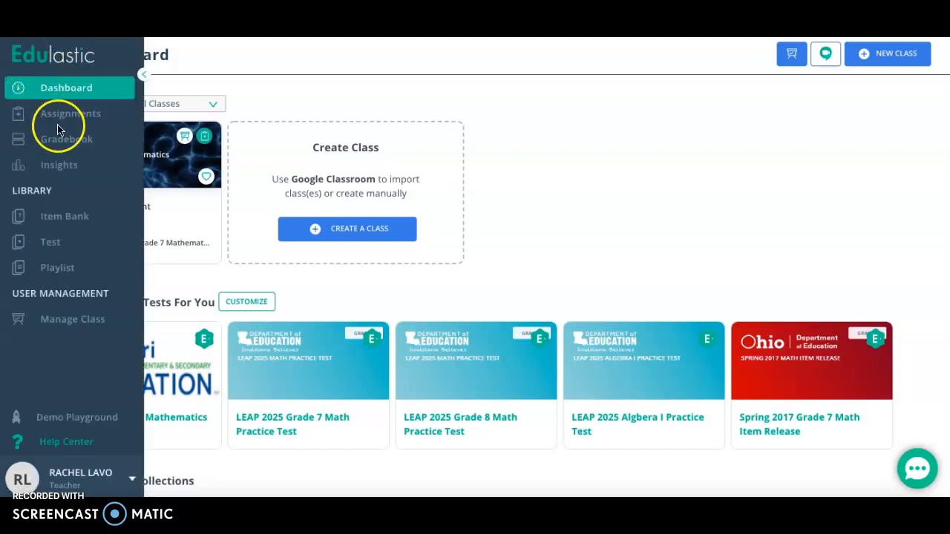
left_click(58, 220)
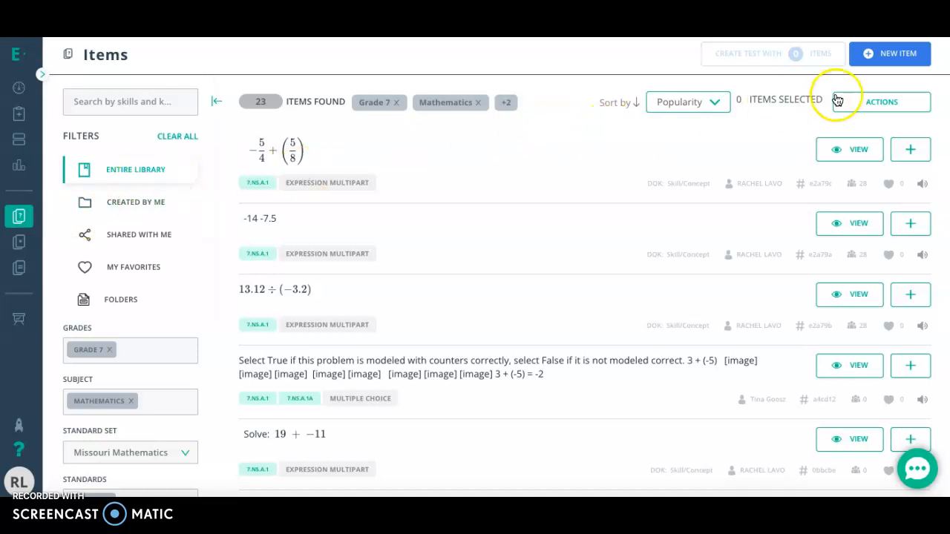
left_click(891, 62)
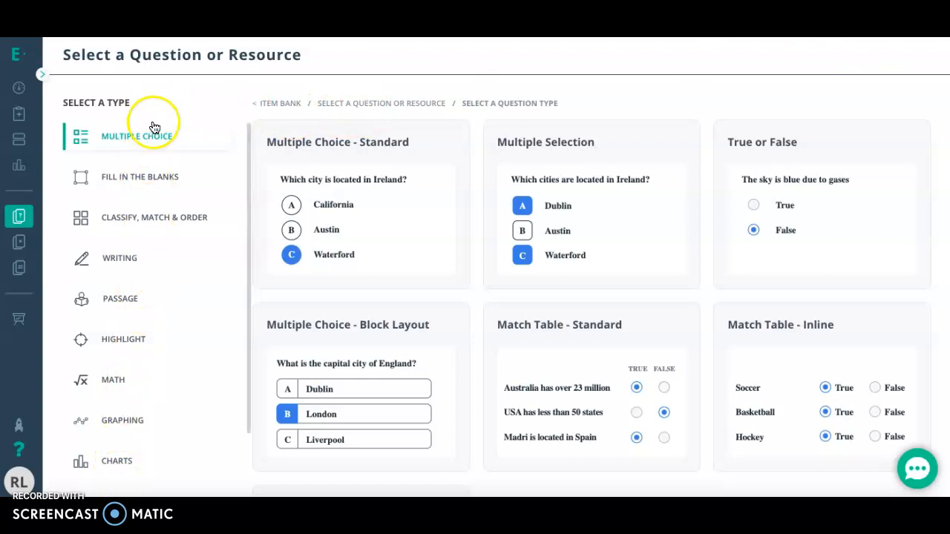
scroll(132, 452, "down", 2)
scroll(133, 454, "up", 3)
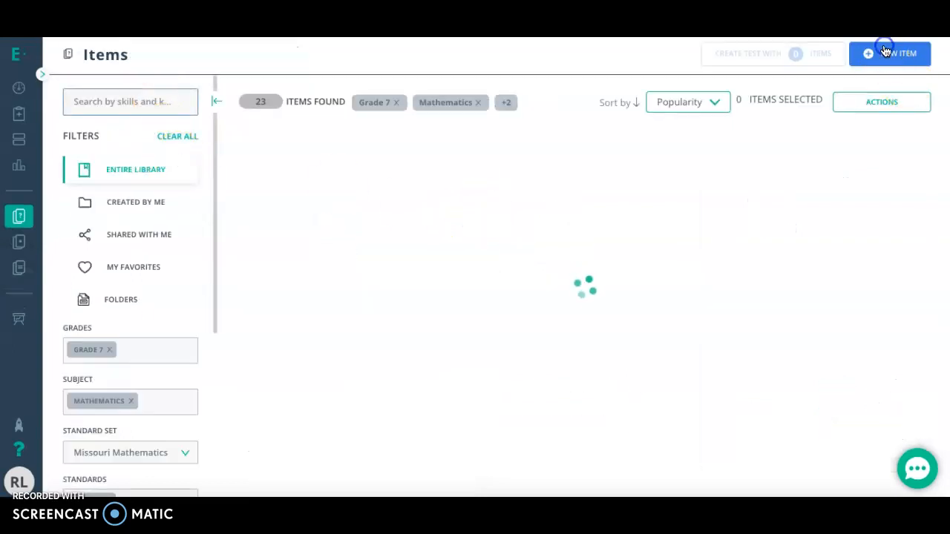
left_click(886, 52)
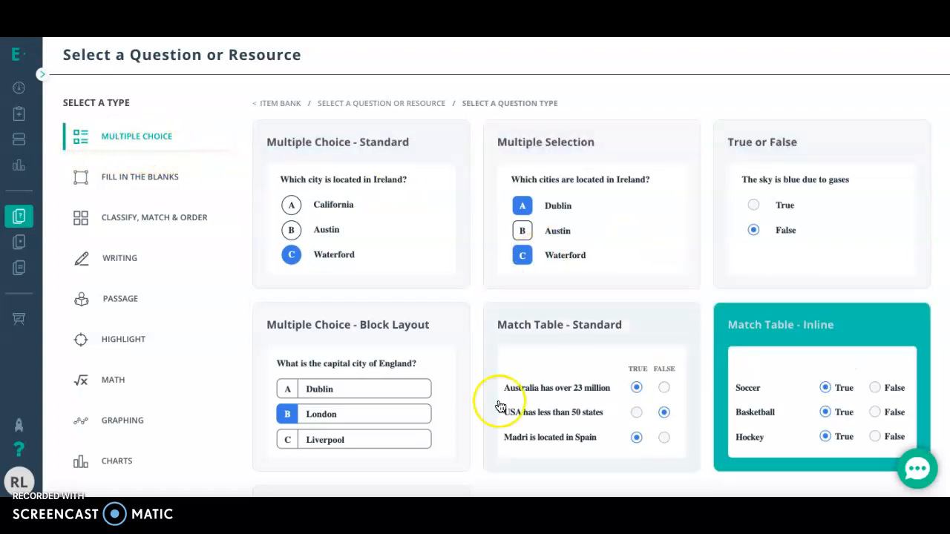
Choose Multiple Choice - Standard as the question type for the new item.
scroll(573, 382, "down", 3)
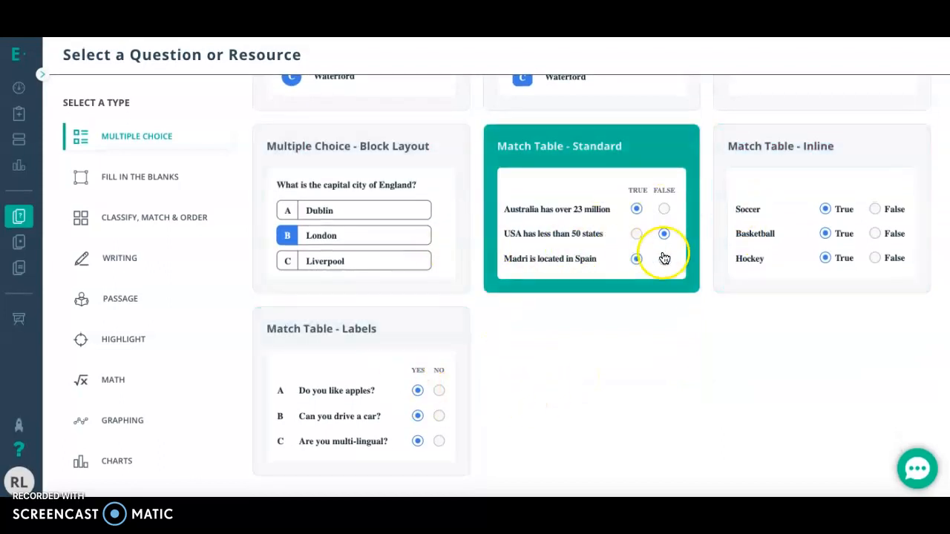
scroll(683, 336, "up", 5)
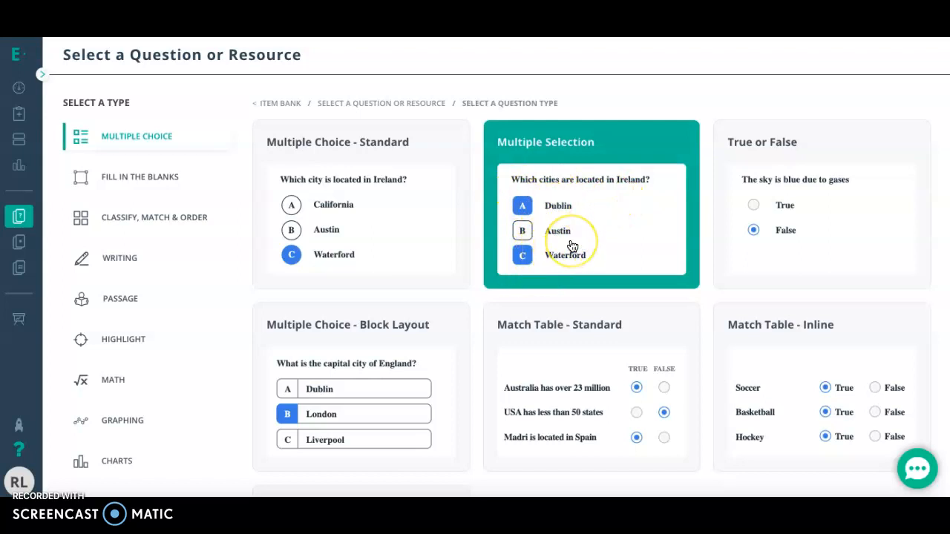
scroll(573, 245, "down", 2)
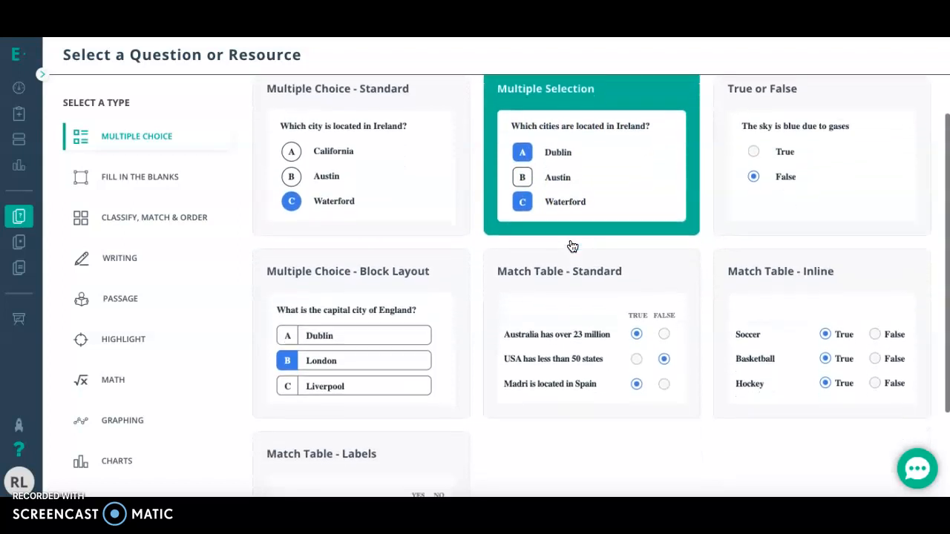
scroll(572, 246, "up", 1)
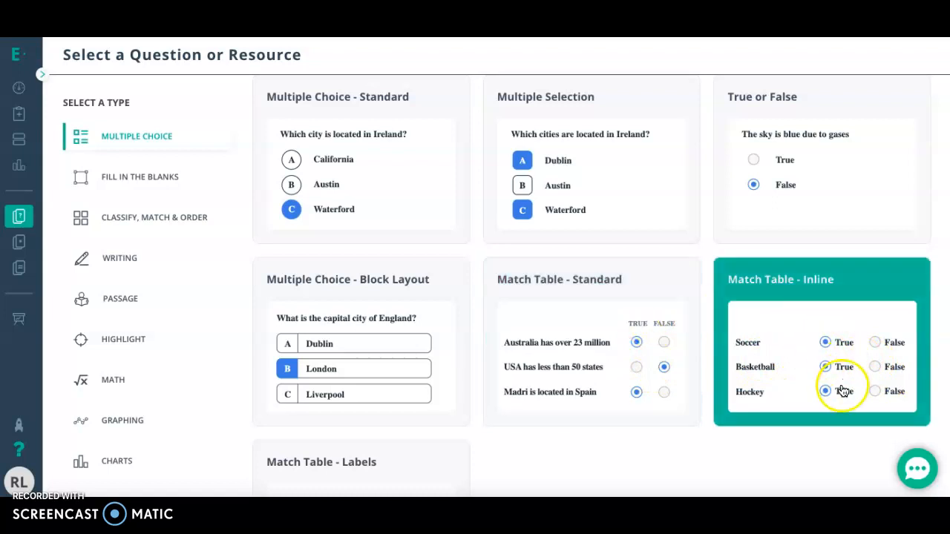
scroll(840, 392, "down", 1)
scroll(840, 392, "down", 3)
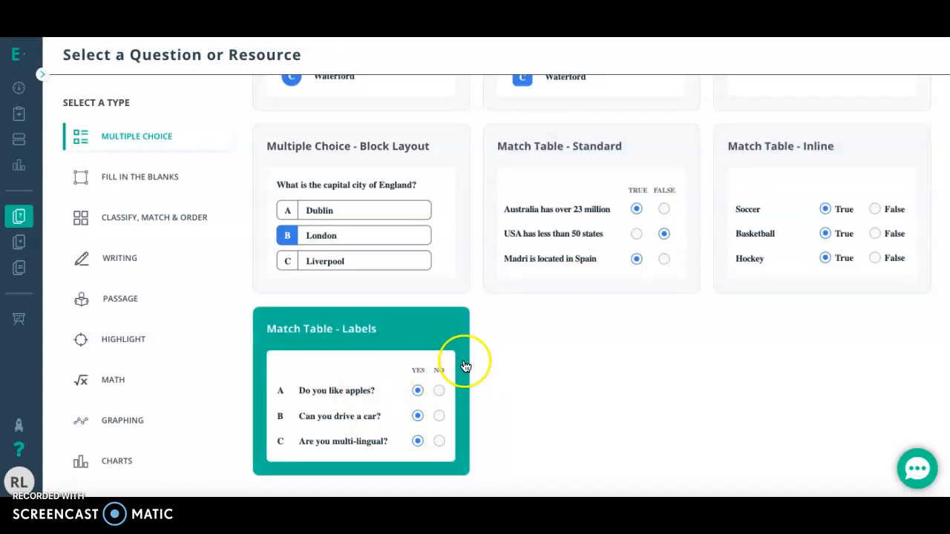
scroll(522, 344, "up", 3)
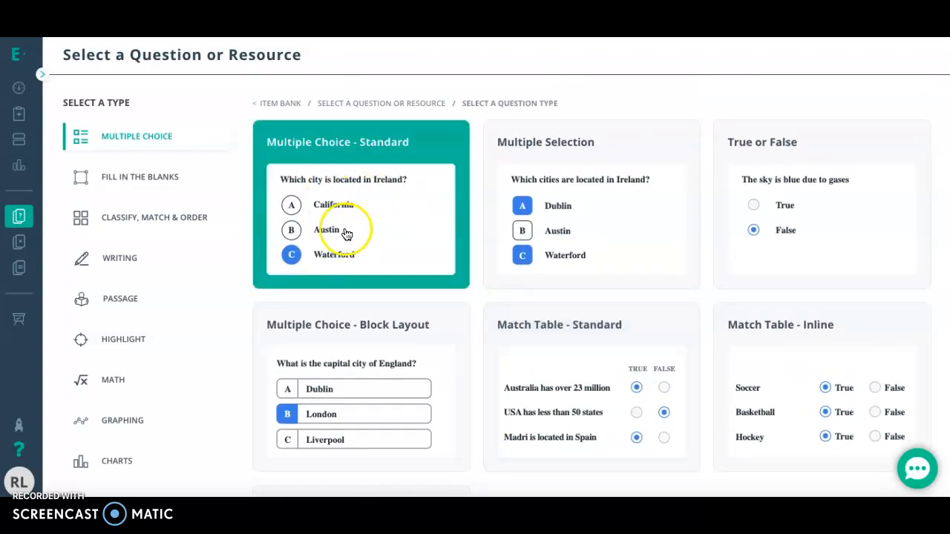
left_click(346, 235)
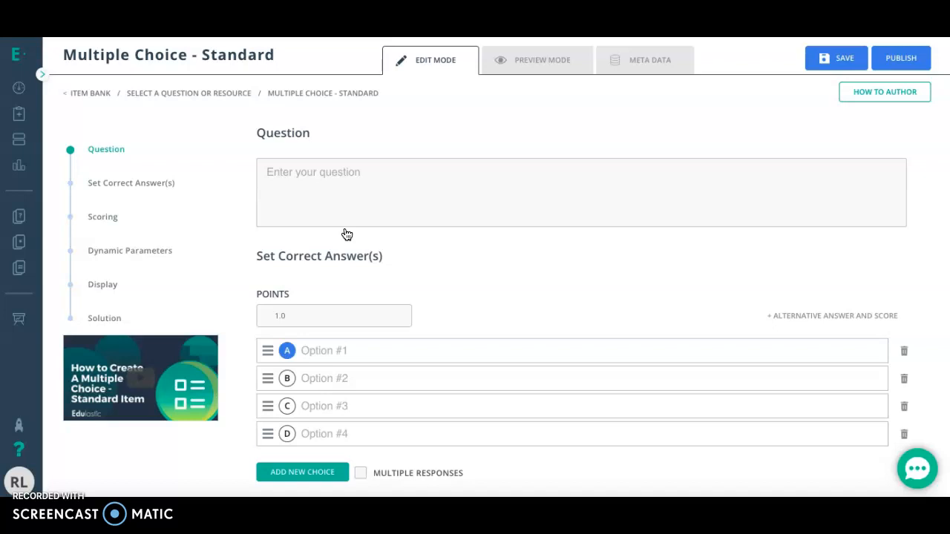
Enter "Who is the best teacher?" as the question text.
left_click(390, 194)
left_click(394, 194)
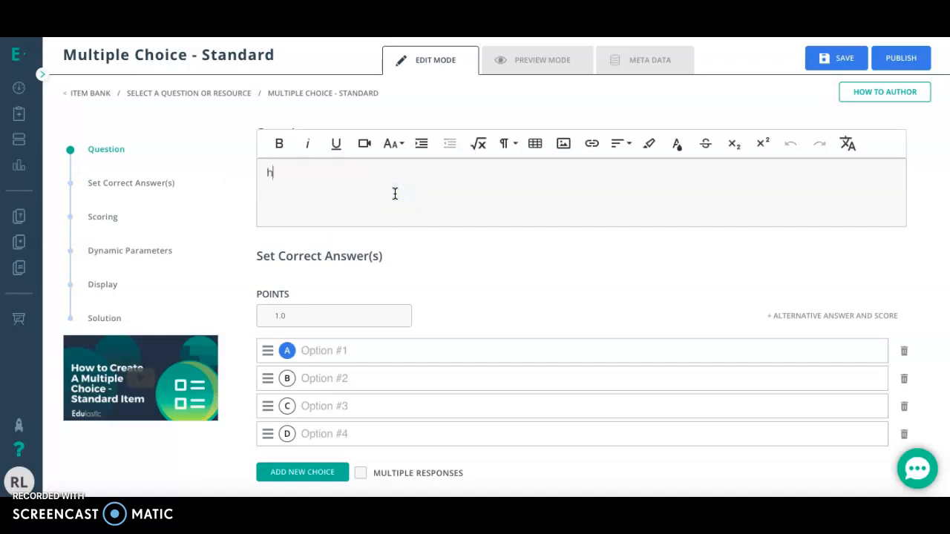
type("W")
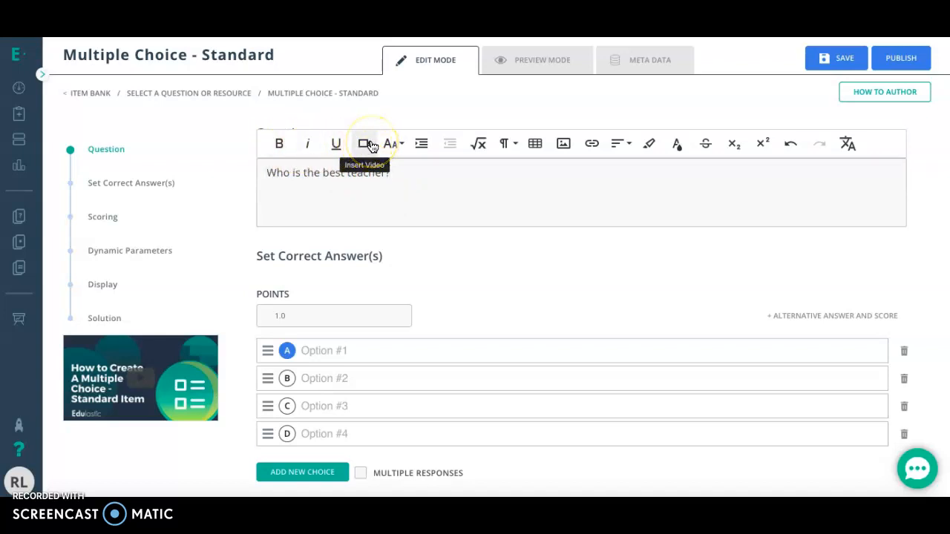
Examine the math editor available for the question text and close it.
left_click(482, 145)
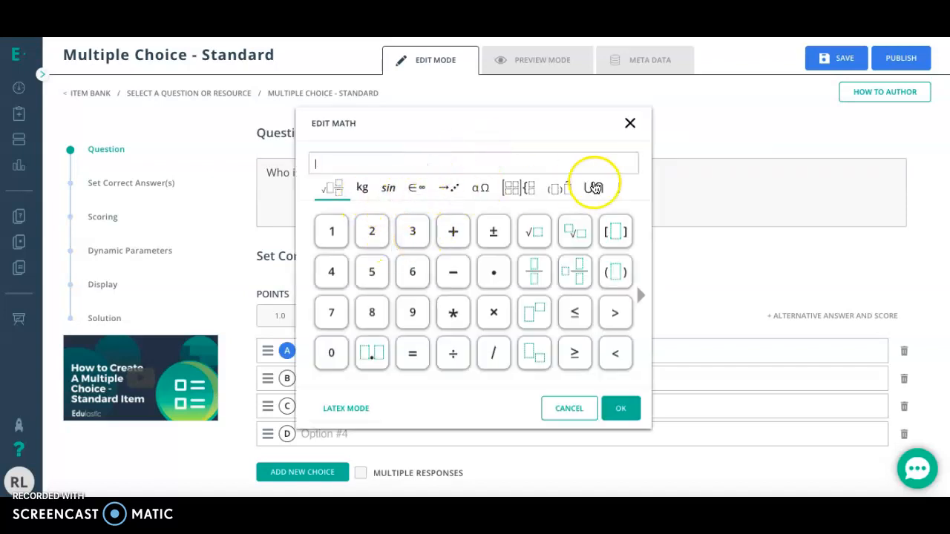
left_click(630, 125)
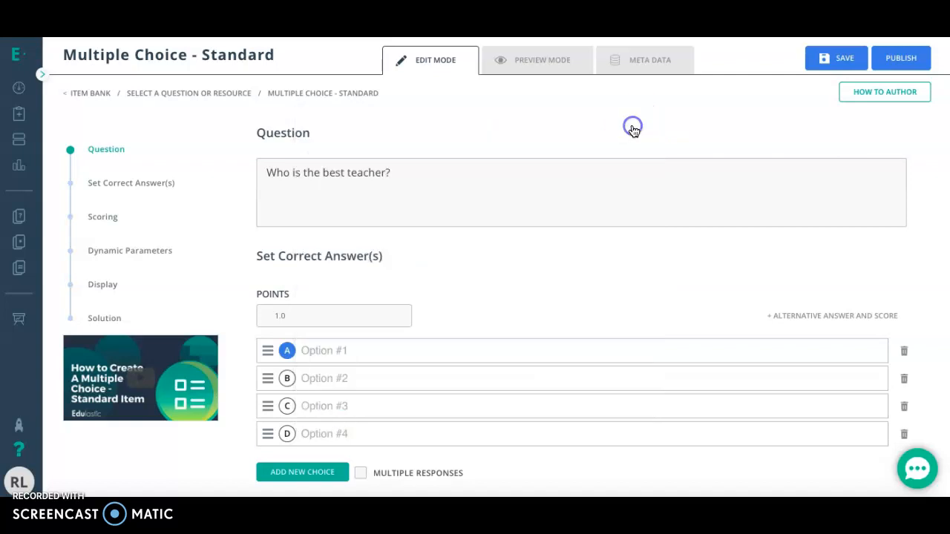
left_click(433, 182)
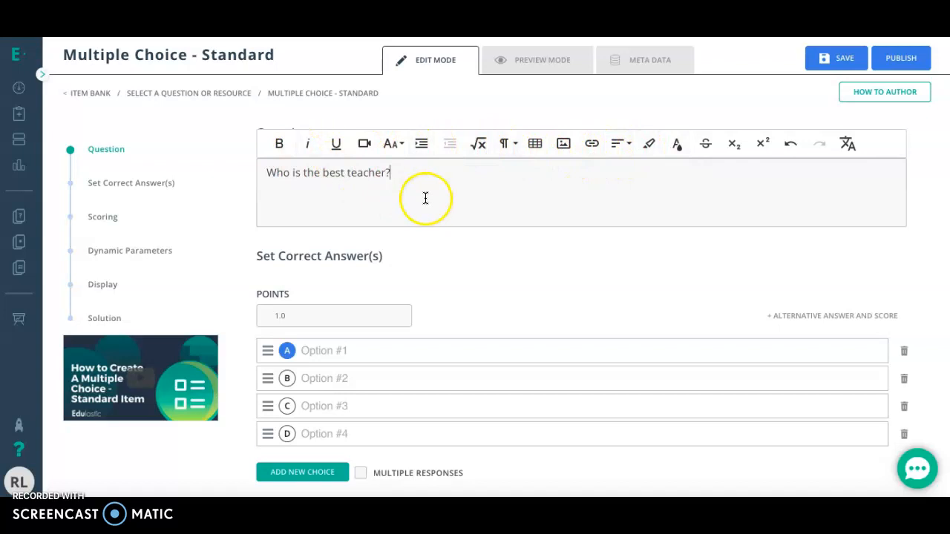
left_click(398, 241)
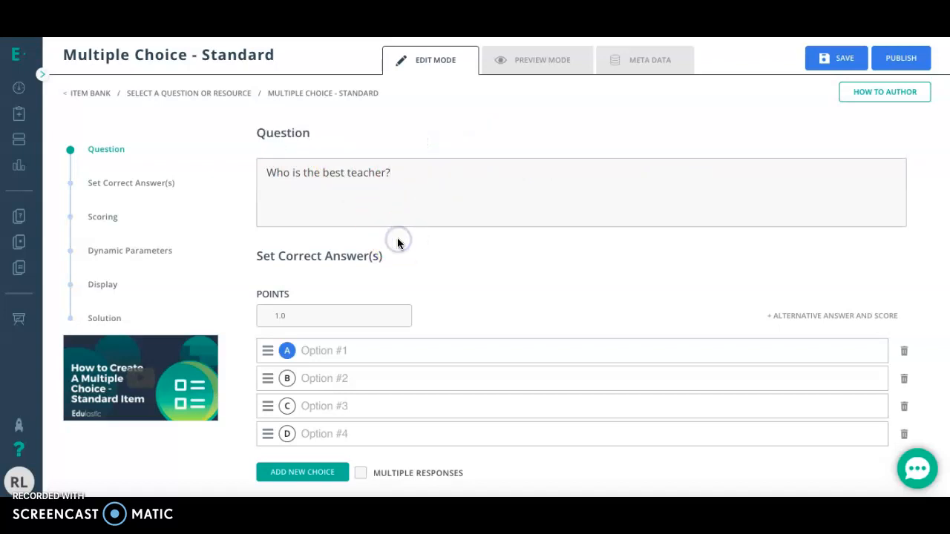
Try marking choice D as the correct answer, and set choice A as correct again.
scroll(399, 242, "down", 1)
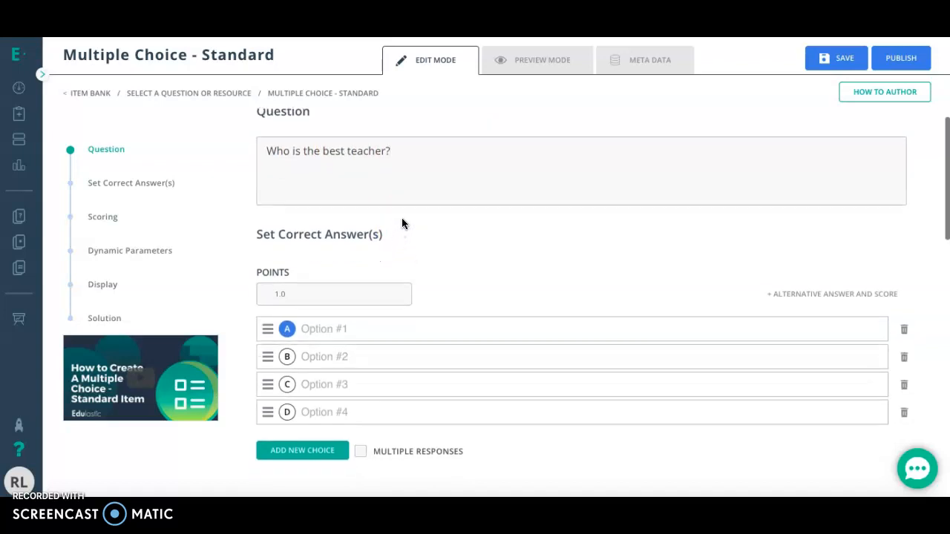
scroll(433, 251, "down", 3)
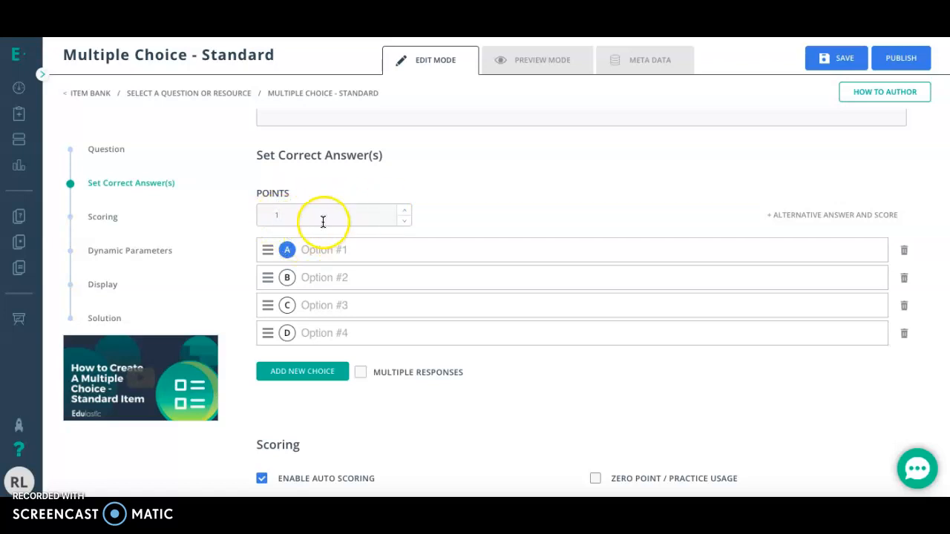
left_click(324, 249)
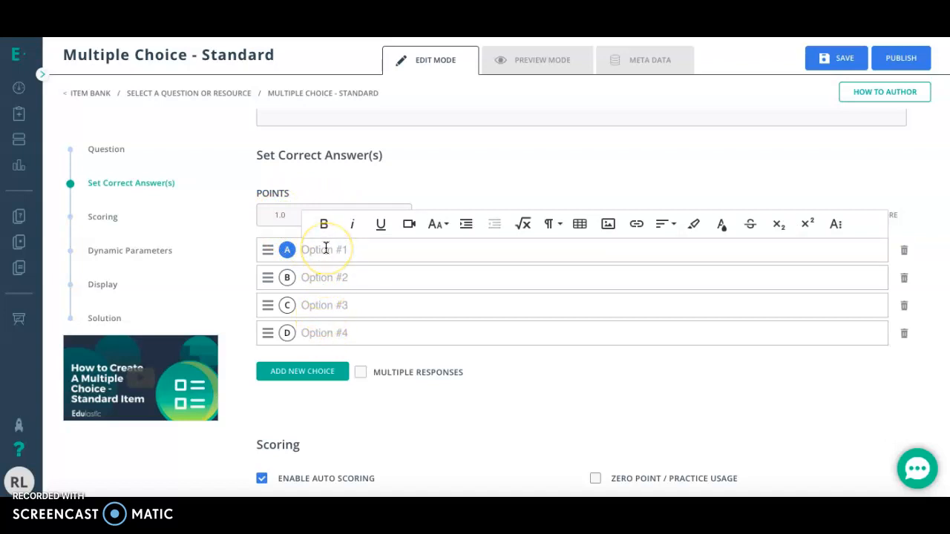
left_click(323, 277)
left_click(319, 304)
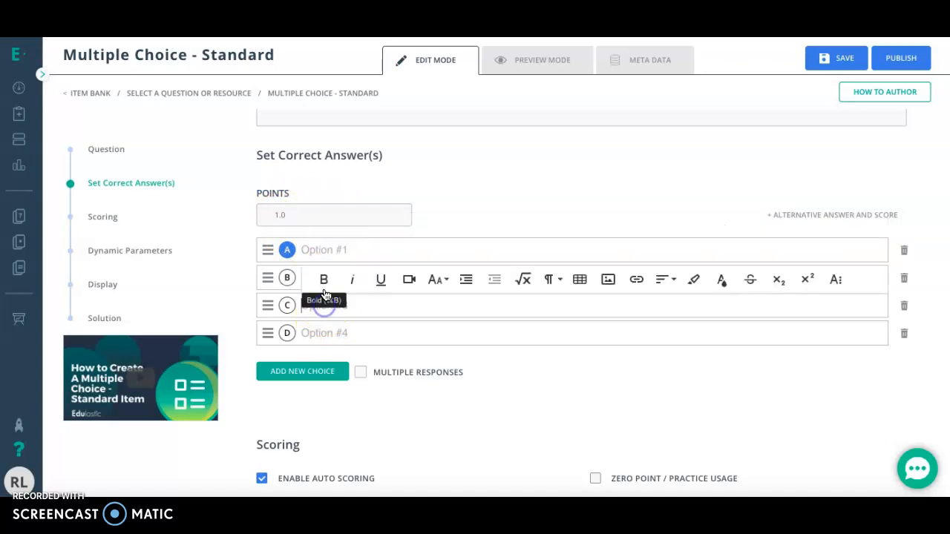
left_click(329, 333)
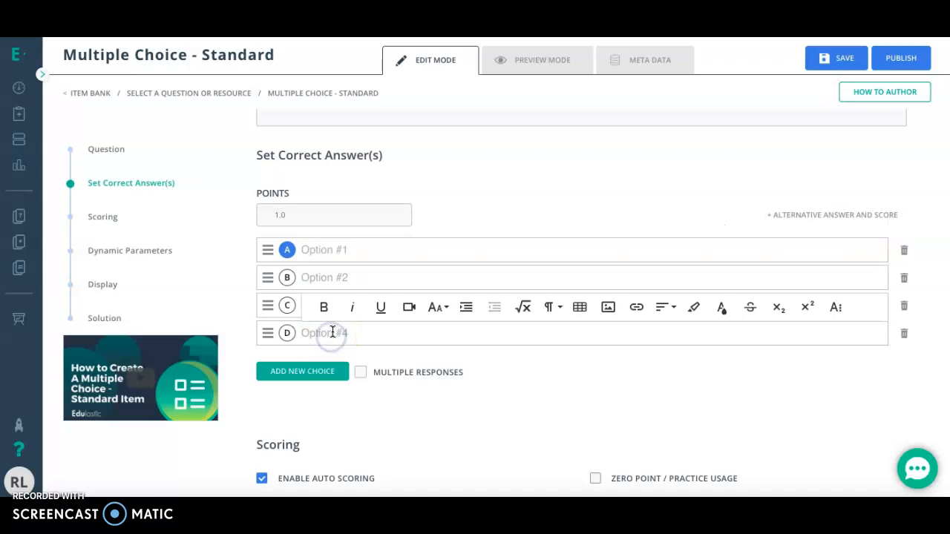
left_click(287, 331)
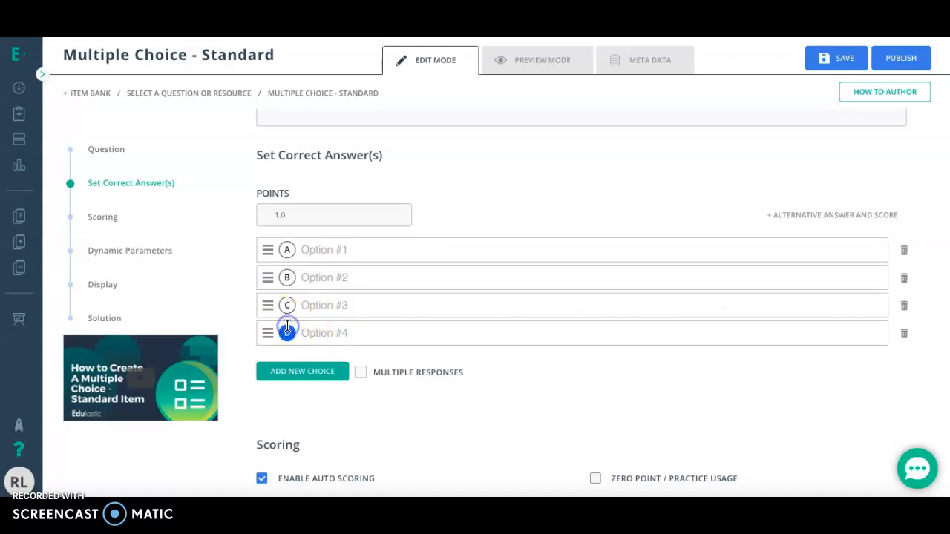
left_click(287, 240)
Enter a teacher's title and surname as the text of choices A and B.
left_click(331, 251)
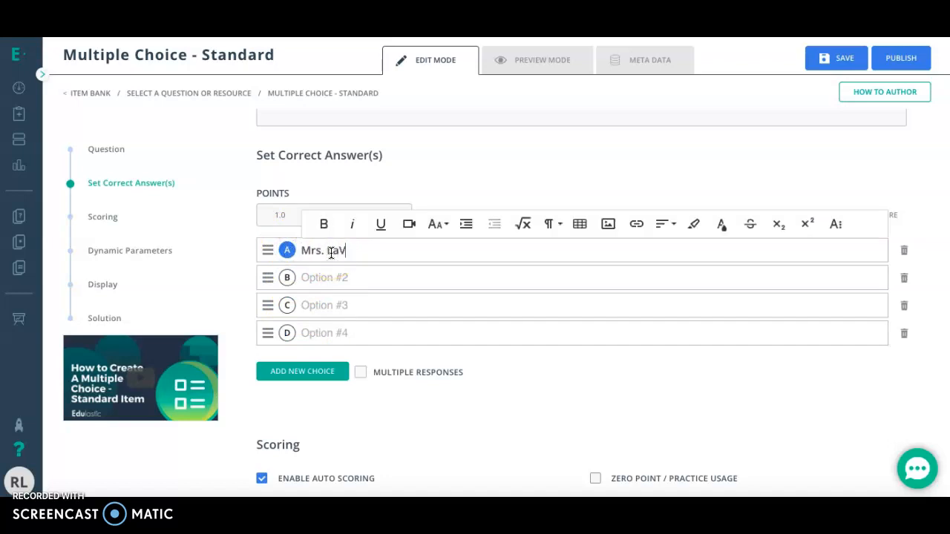
type("Mrs. LaVo")
left_click(326, 277)
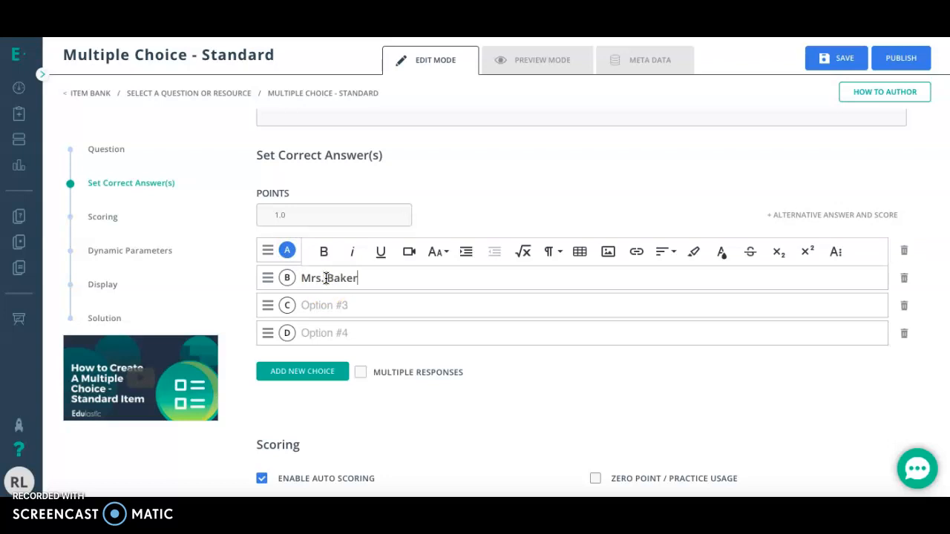
left_click(333, 303)
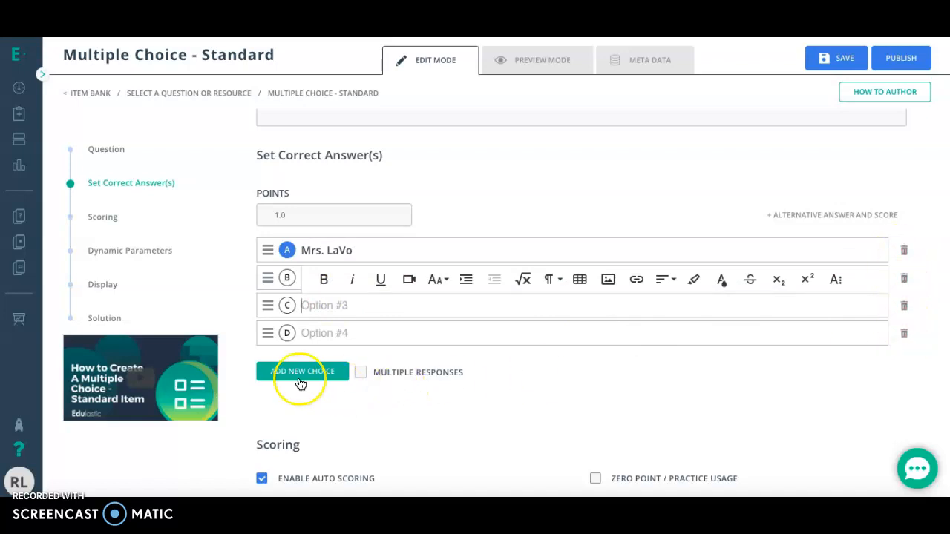
left_click(446, 422)
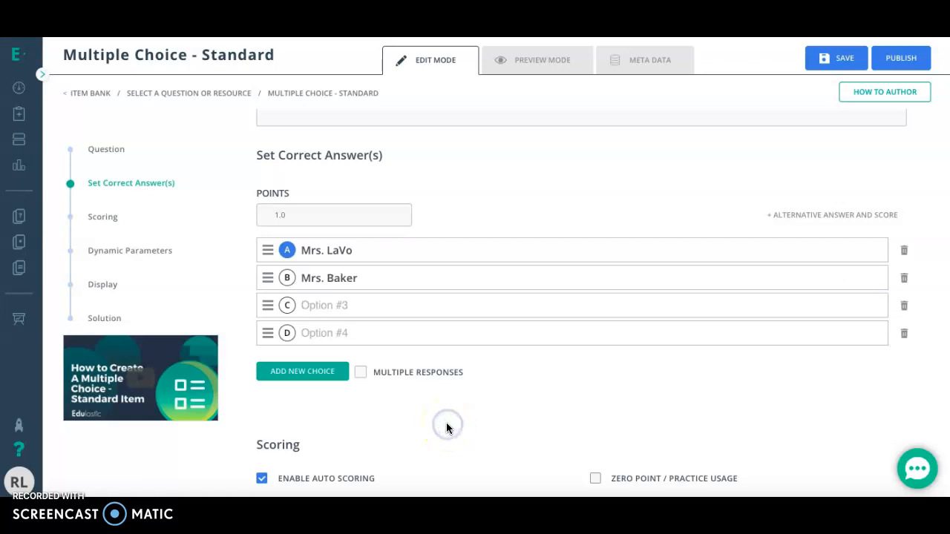
Try allowing multiple responses with choice B as an additional correct answer, and turn multiple responses off again.
left_click(360, 378)
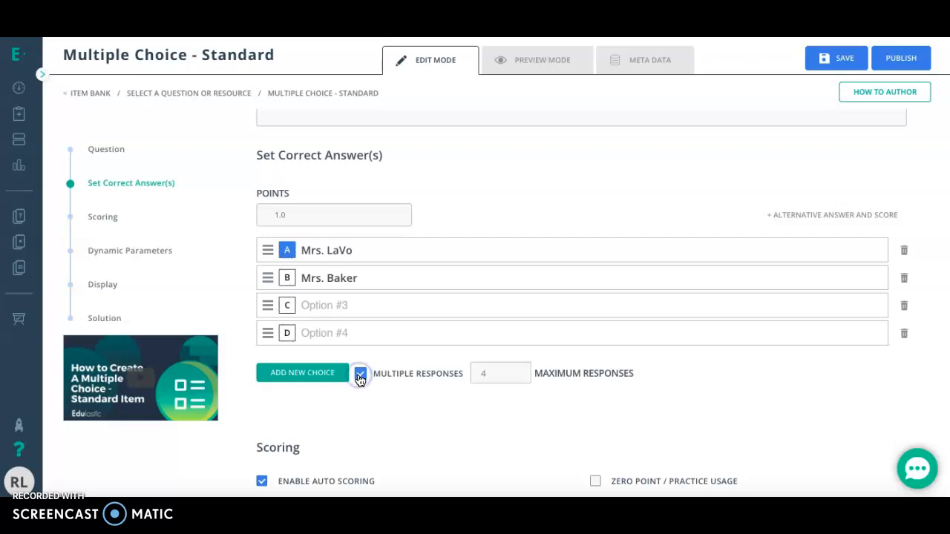
left_click(288, 277)
left_click(363, 380)
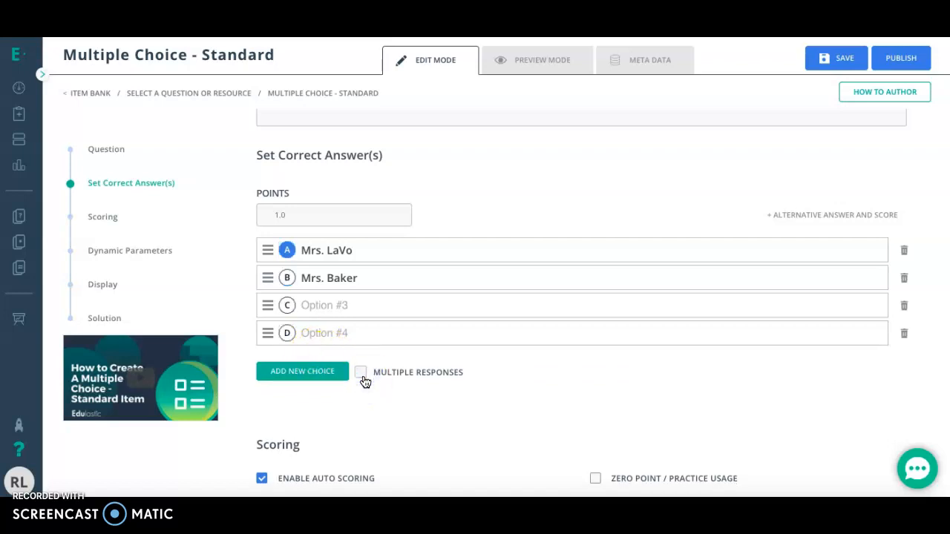
Try the Zero Point / Practice Usage option in the scoring settings, and turn it off again.
scroll(365, 381, "down", 5)
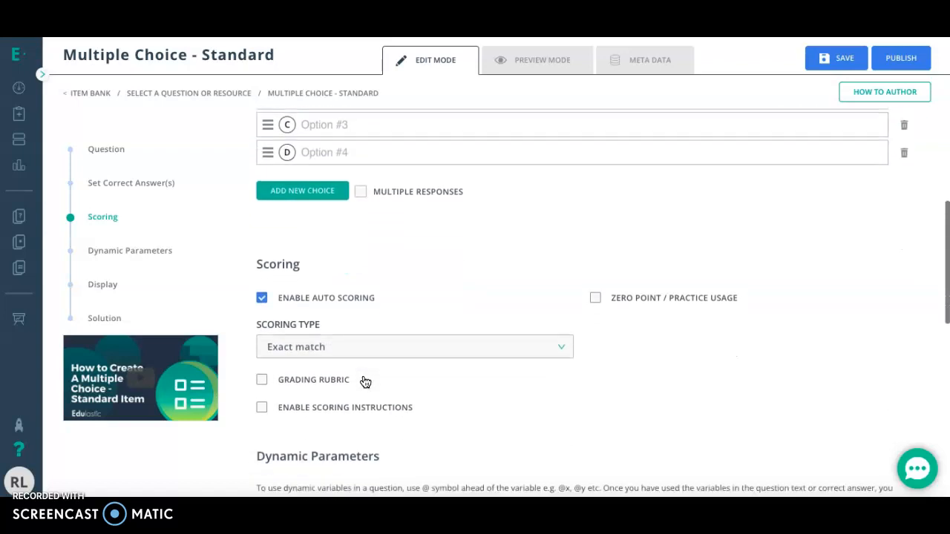
left_click(259, 260)
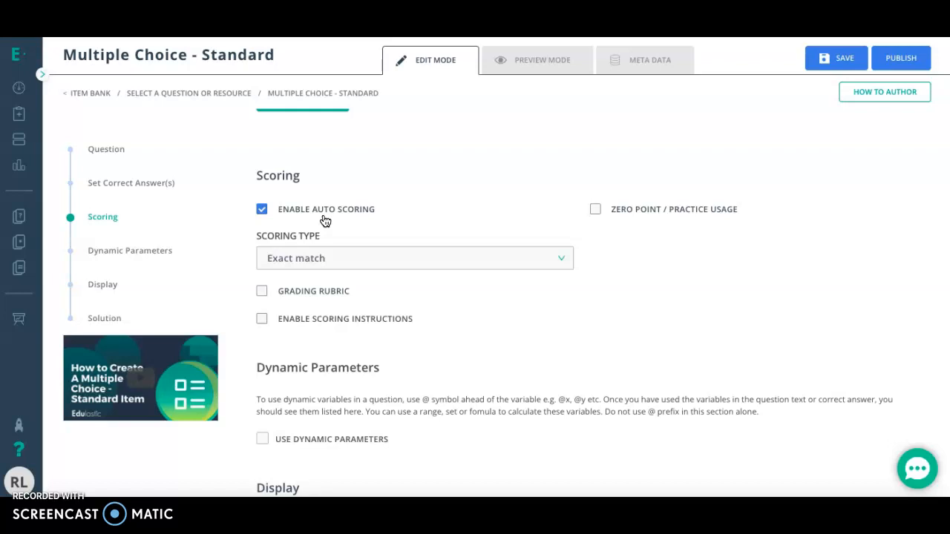
left_click(598, 214)
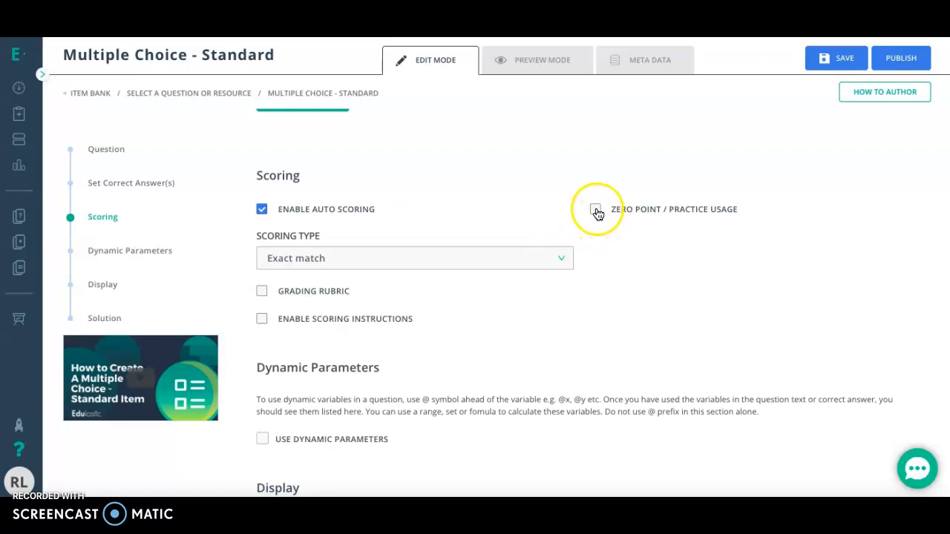
left_click(599, 213)
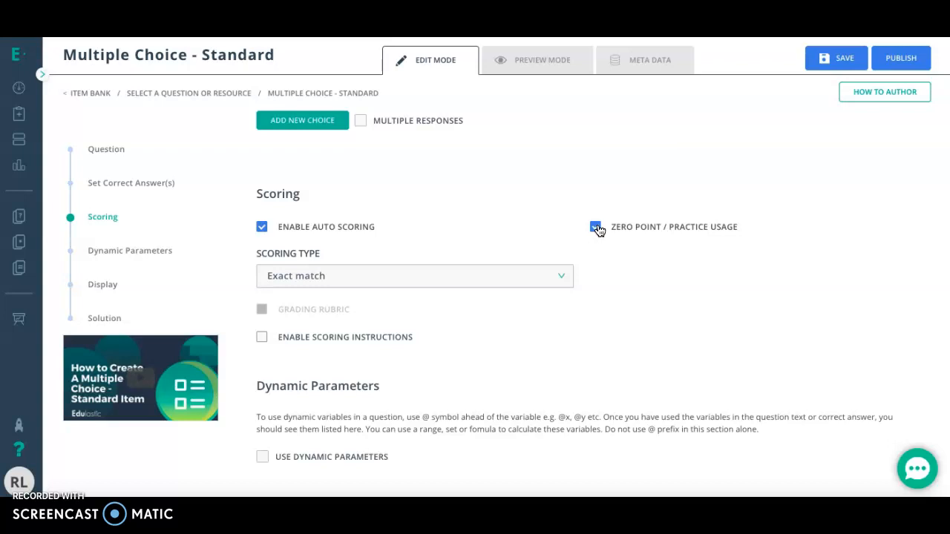
left_click(596, 227)
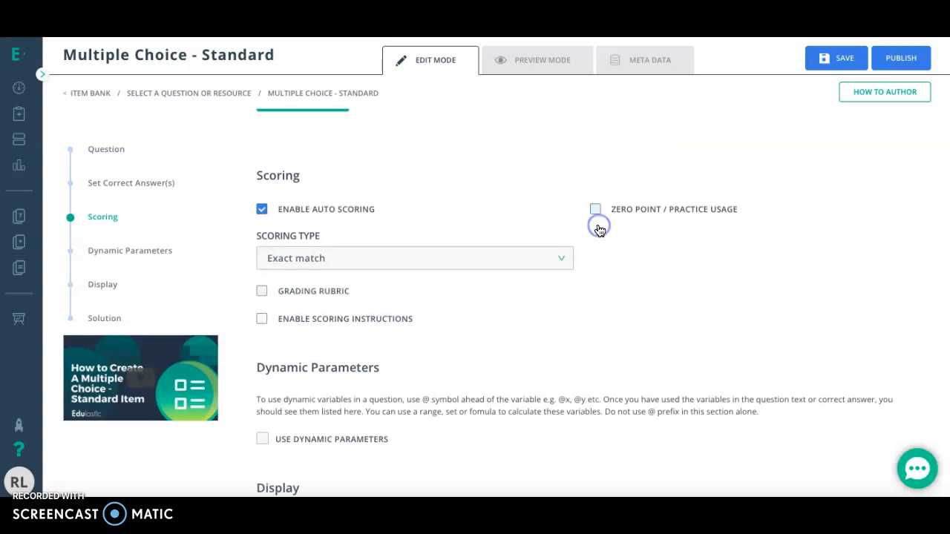
Examine the available scoring type options without choosing a different one.
left_click(304, 259)
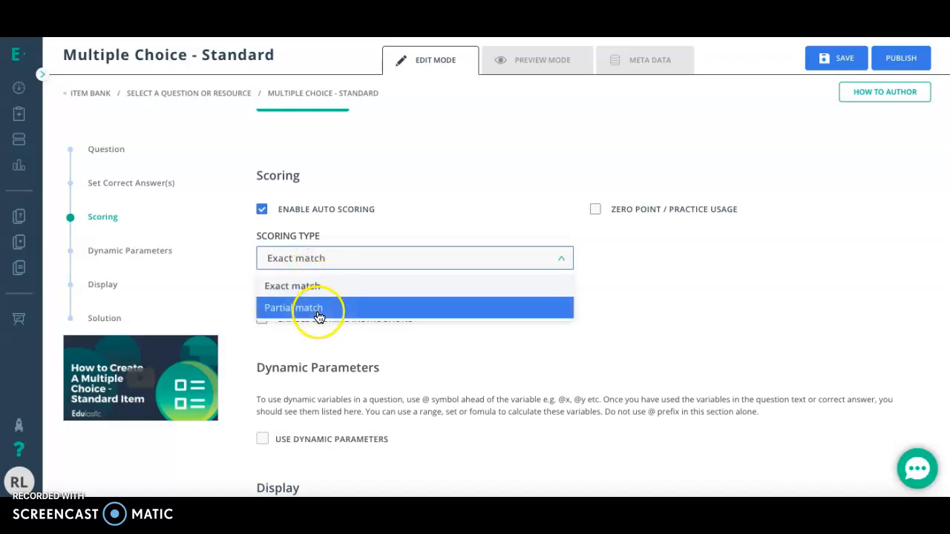
left_click(377, 270)
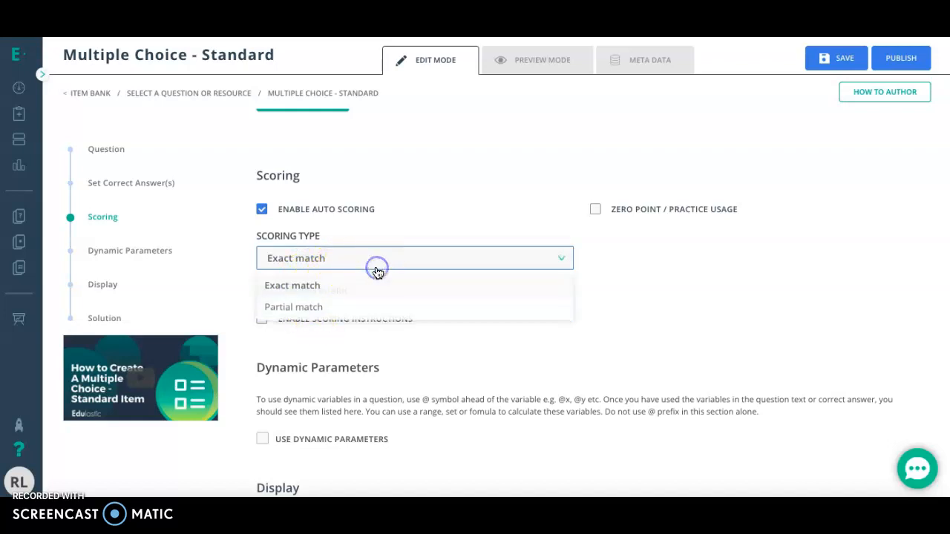
left_click(377, 269)
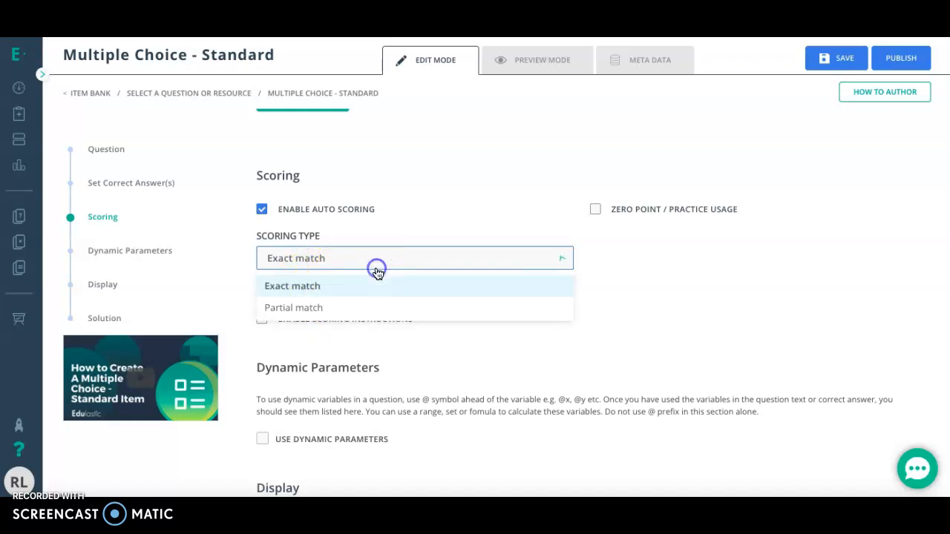
left_click(365, 321)
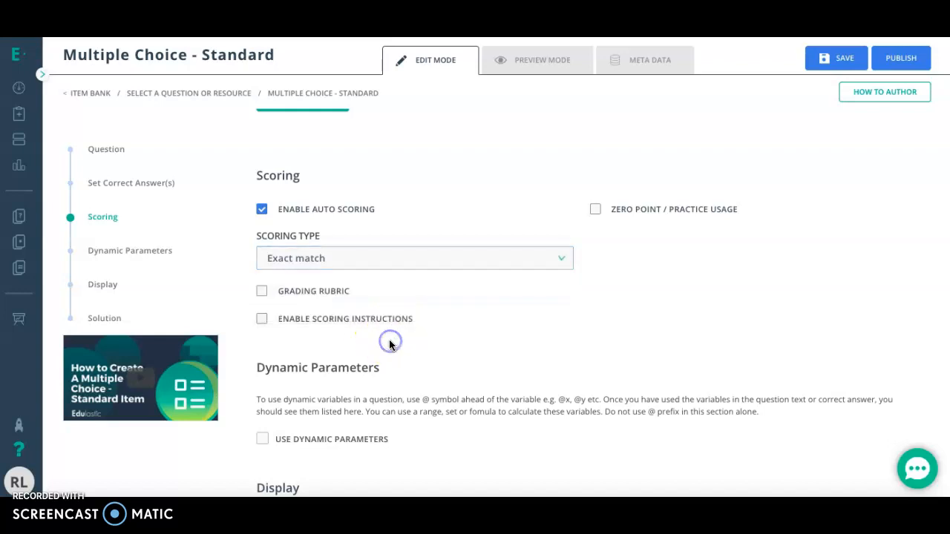
Try the Grading Rubric and Enable Scoring Instructions options in the scoring settings, and turn both off again.
left_click(263, 294)
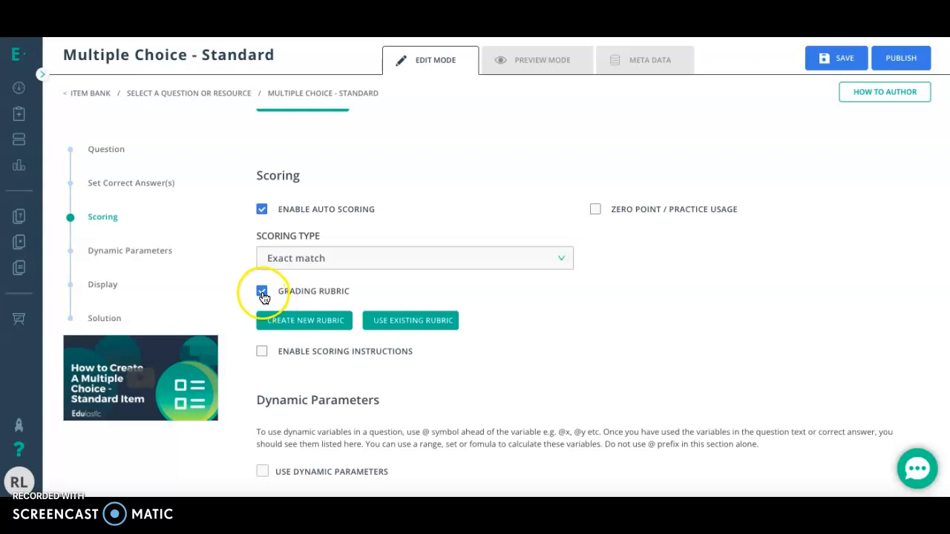
left_click(262, 294)
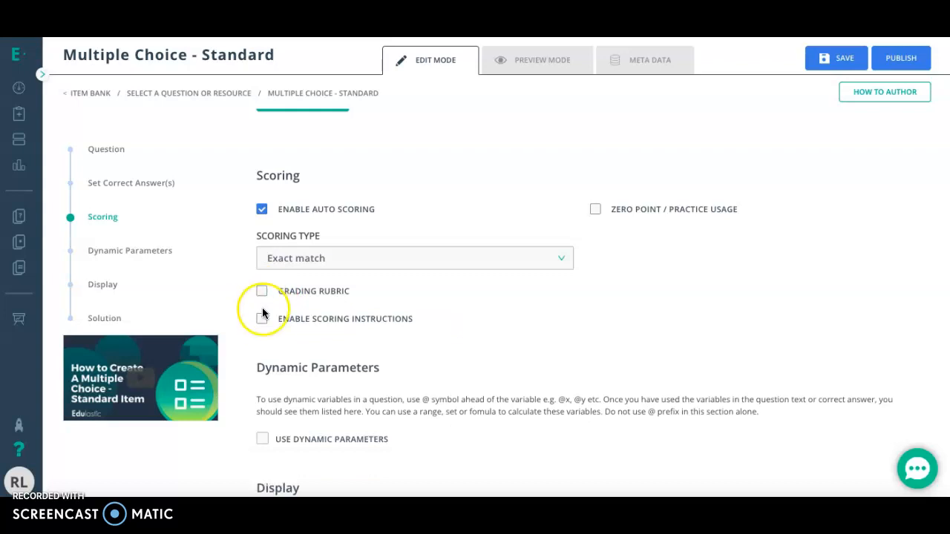
left_click(263, 322)
left_click(295, 357)
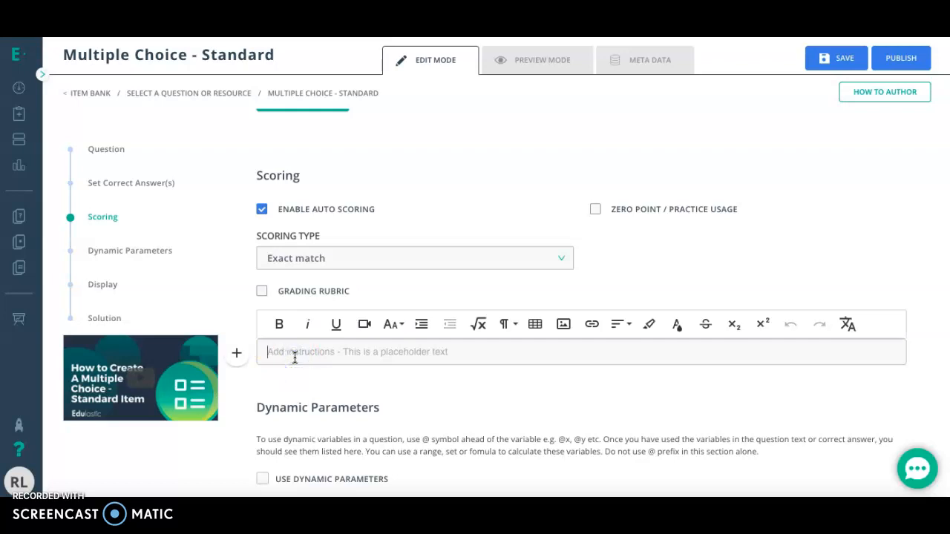
left_click(306, 386)
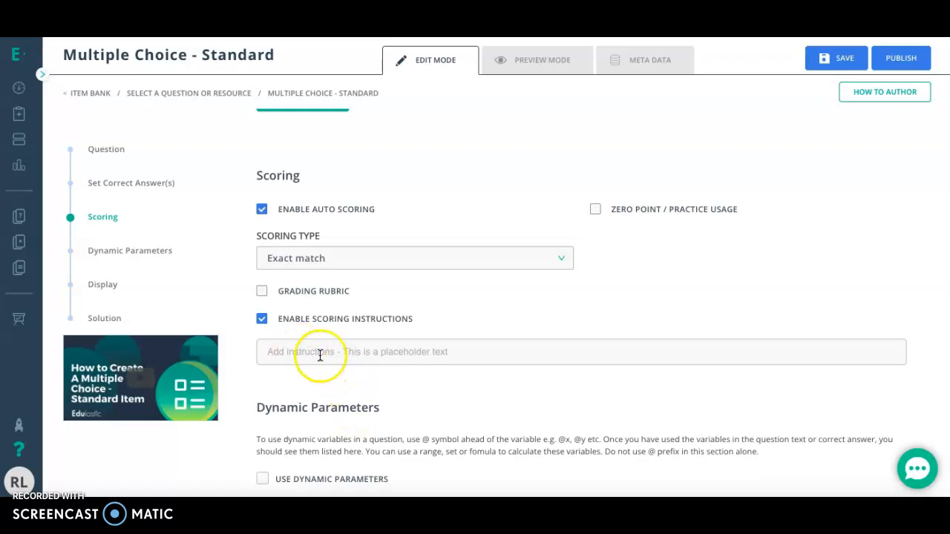
left_click(264, 318)
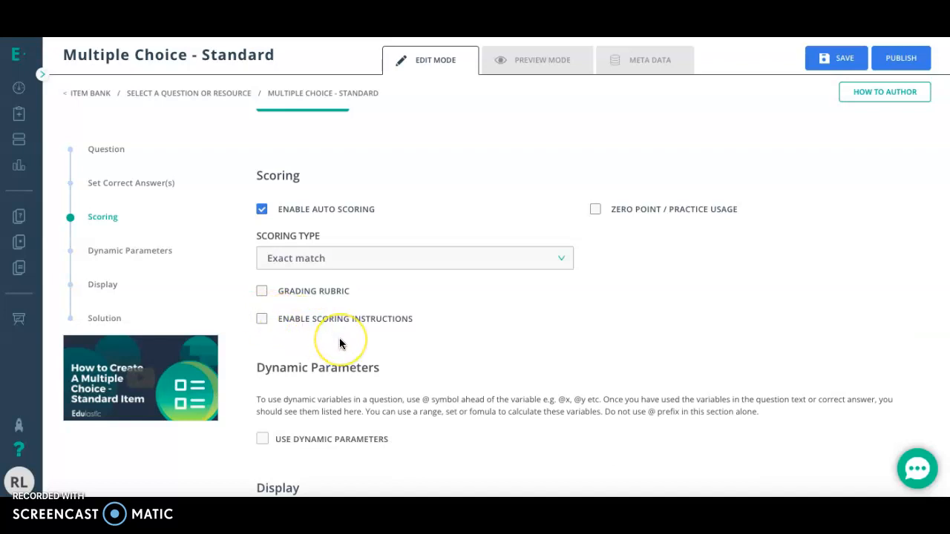
Examine the question's display settings: the options for style, number of columns, font size and orientation.
scroll(340, 343, "down", 1)
scroll(340, 343, "down", 2)
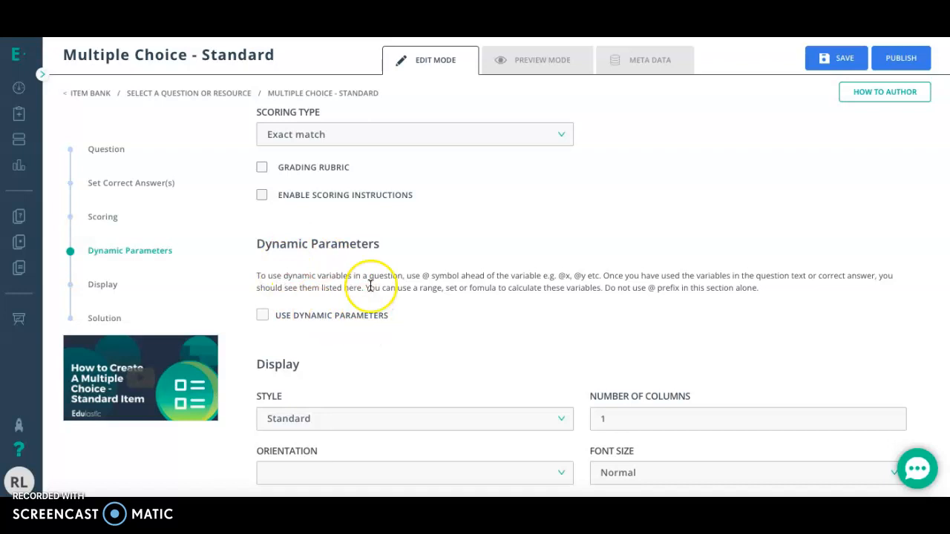
scroll(370, 285, "down", 3)
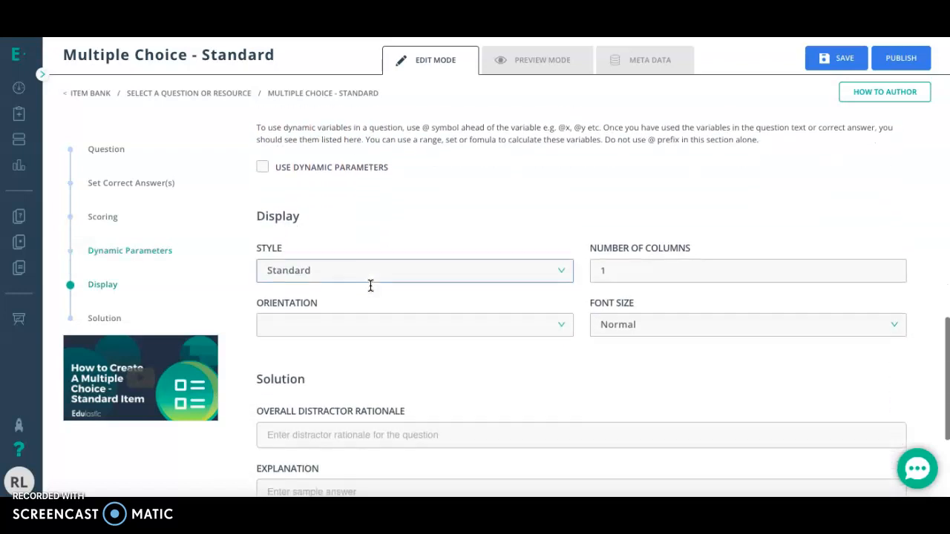
left_click(480, 261)
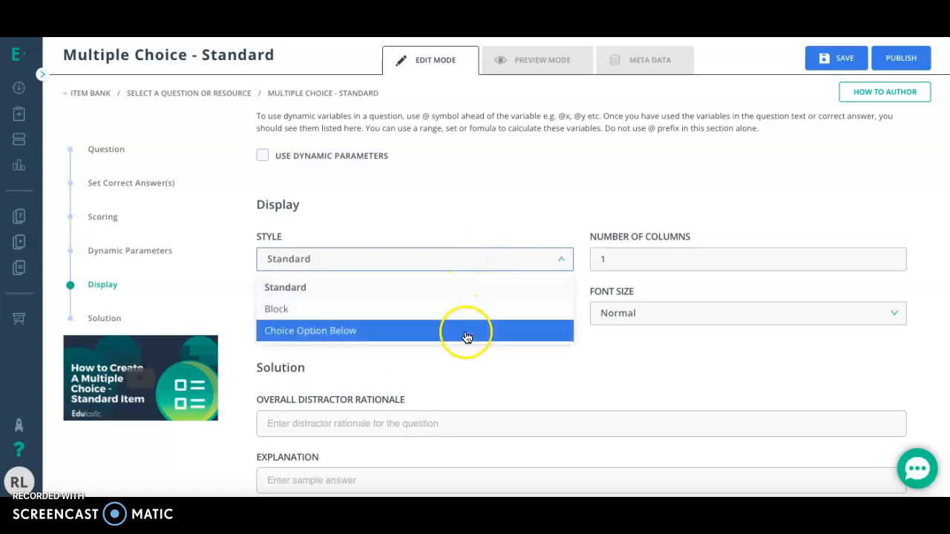
left_click(473, 285)
left_click(624, 262)
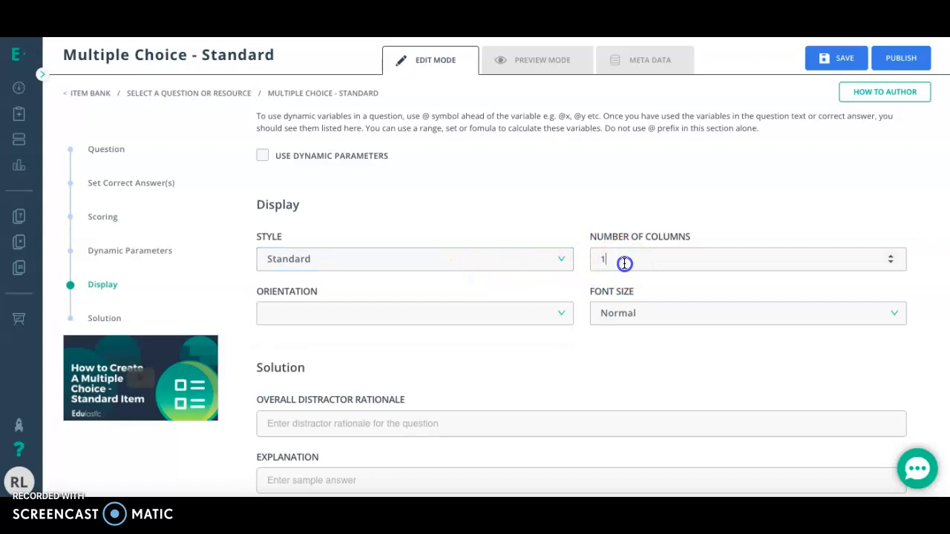
left_click(866, 327)
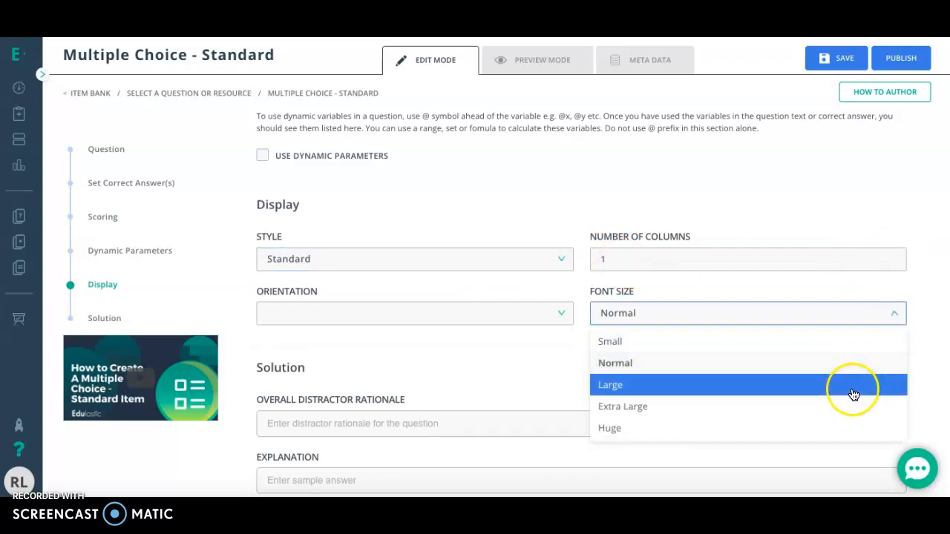
left_click(481, 388)
left_click(560, 313)
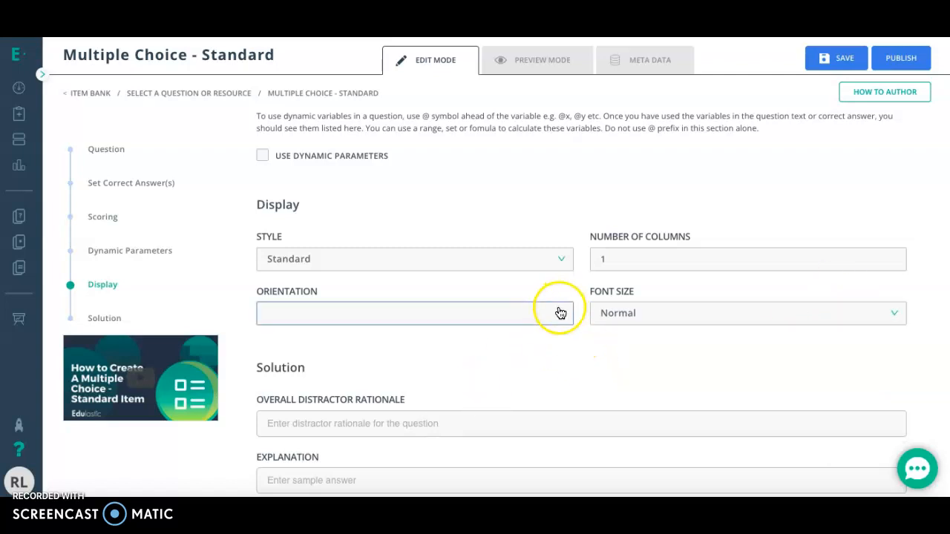
left_click(560, 313)
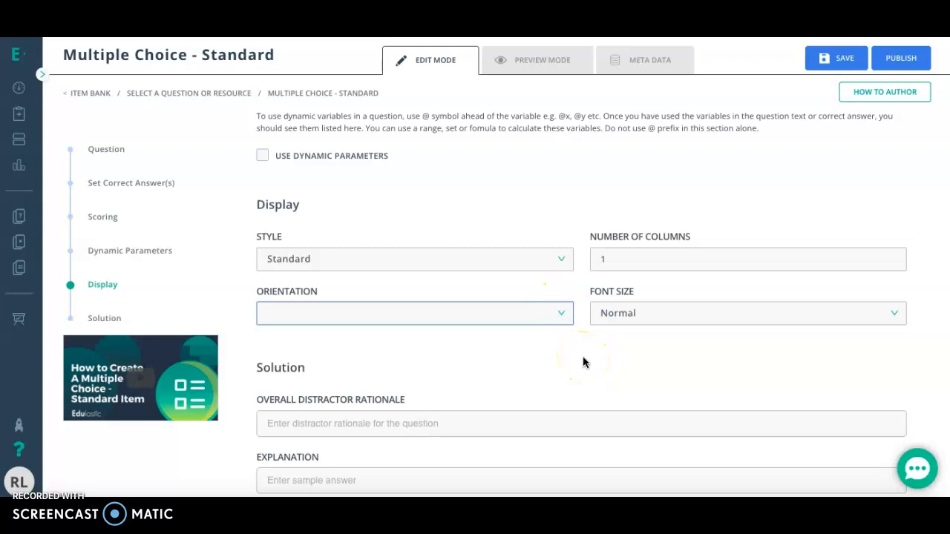
Look over the explanation and hint fields of the solution, and try adding a new distractor and delete it again.
scroll(582, 363, "down", 3)
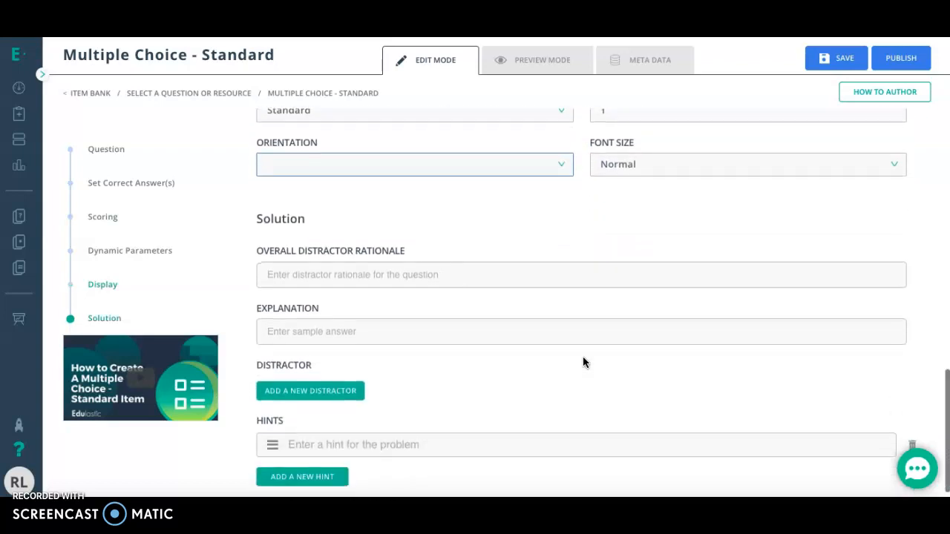
scroll(583, 362, "down", 1)
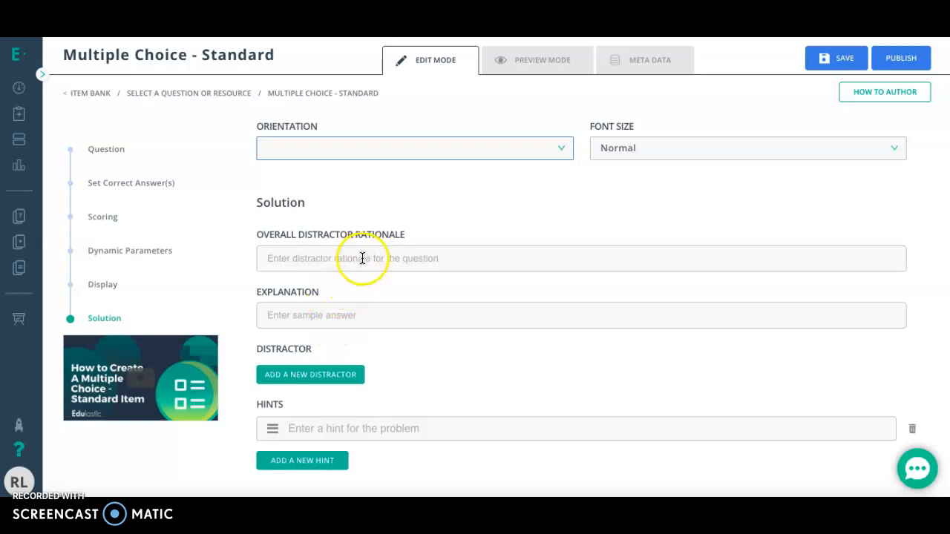
left_click(335, 314)
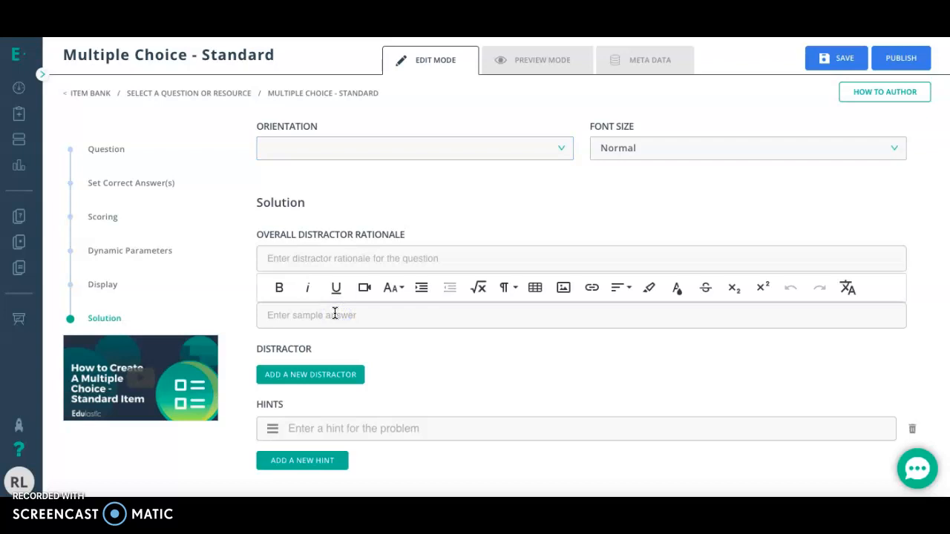
left_click(318, 380)
left_click(302, 376)
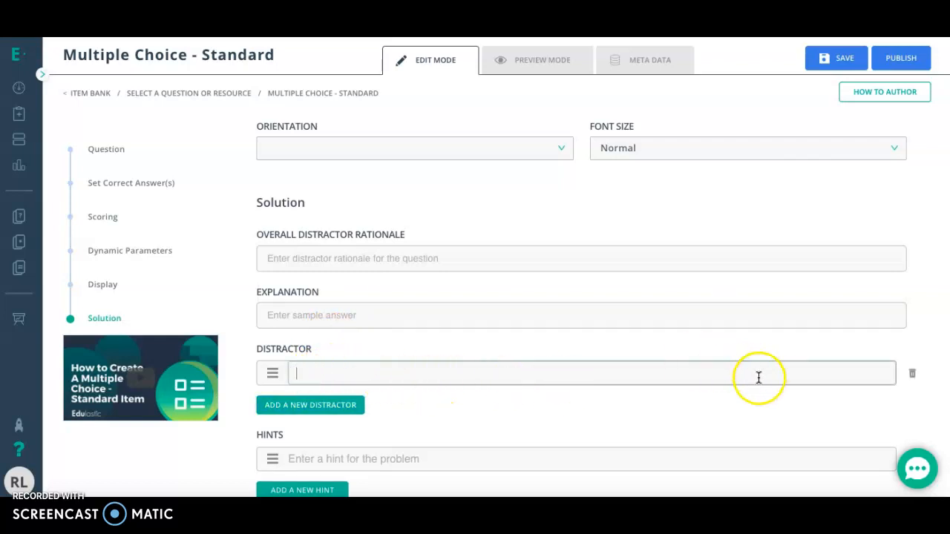
left_click(914, 374)
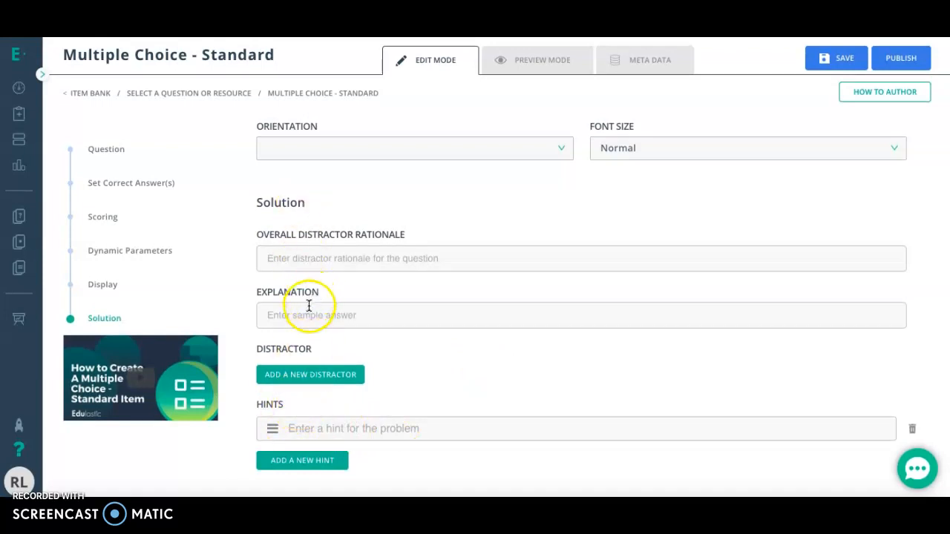
left_click(299, 427)
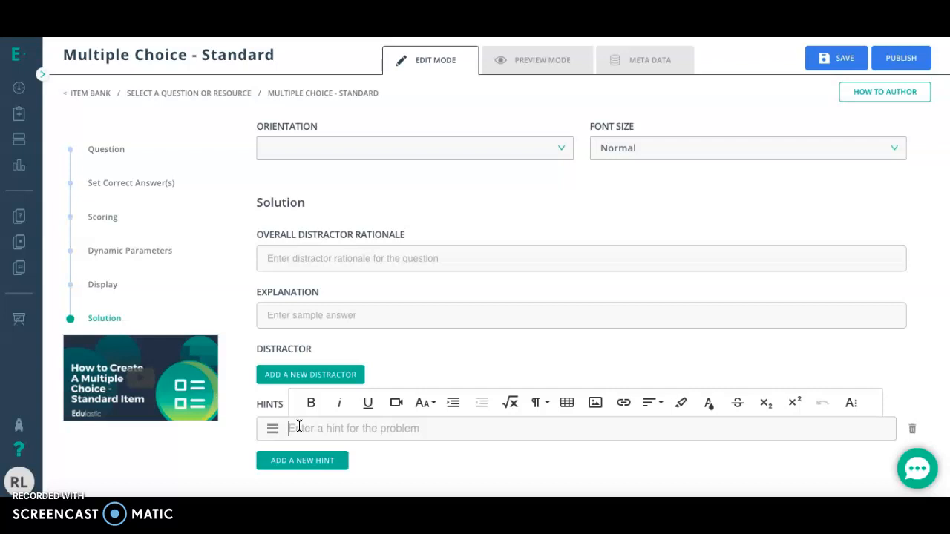
left_click(407, 472)
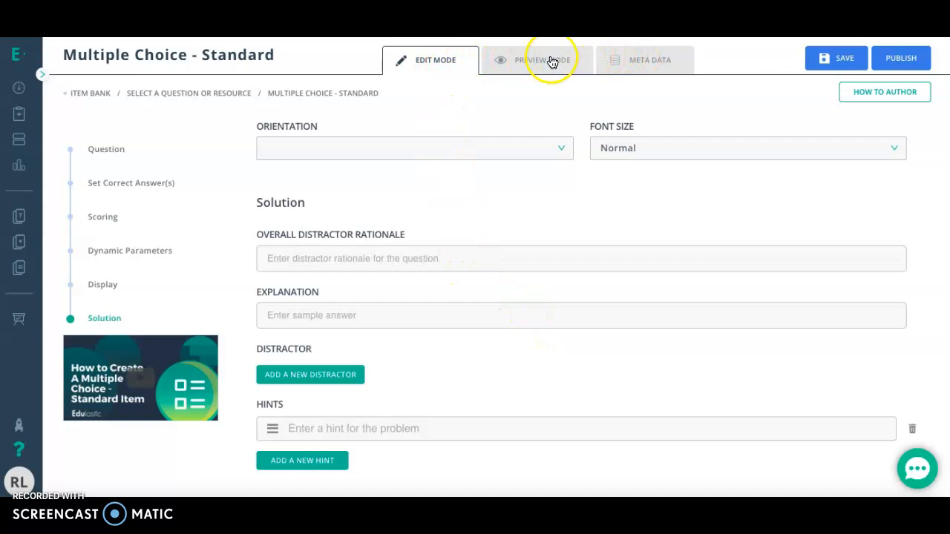
Preview the question, check choice B as the answer, and reload the preview by way of edit mode.
left_click(518, 67)
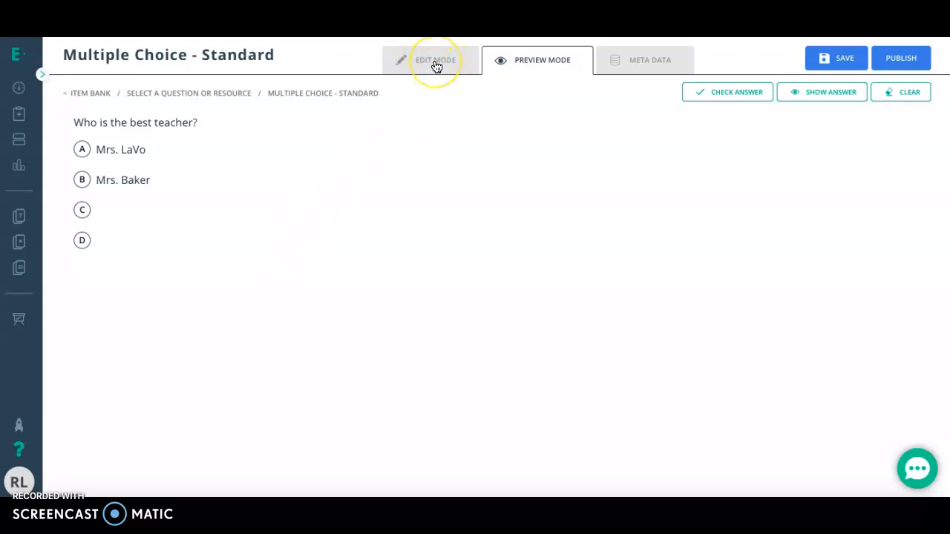
left_click(81, 179)
left_click(712, 100)
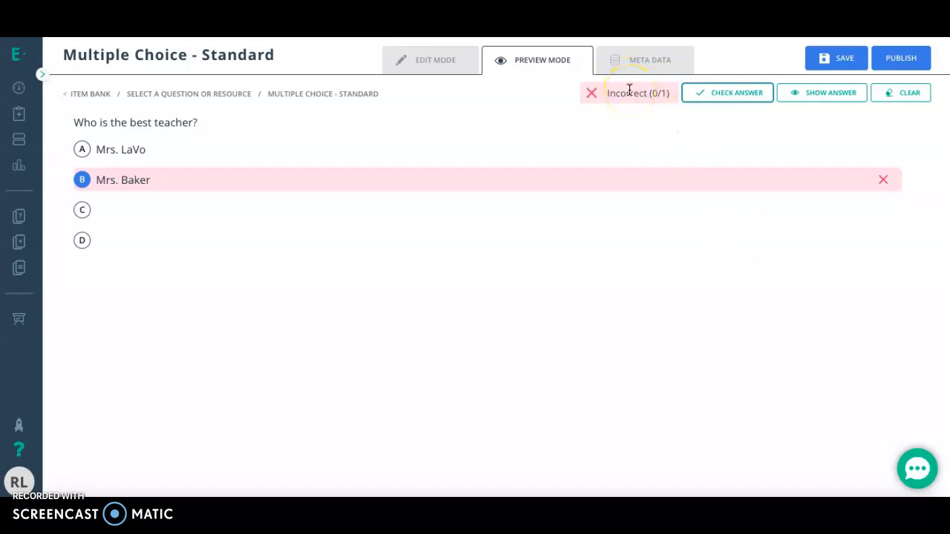
left_click(461, 65)
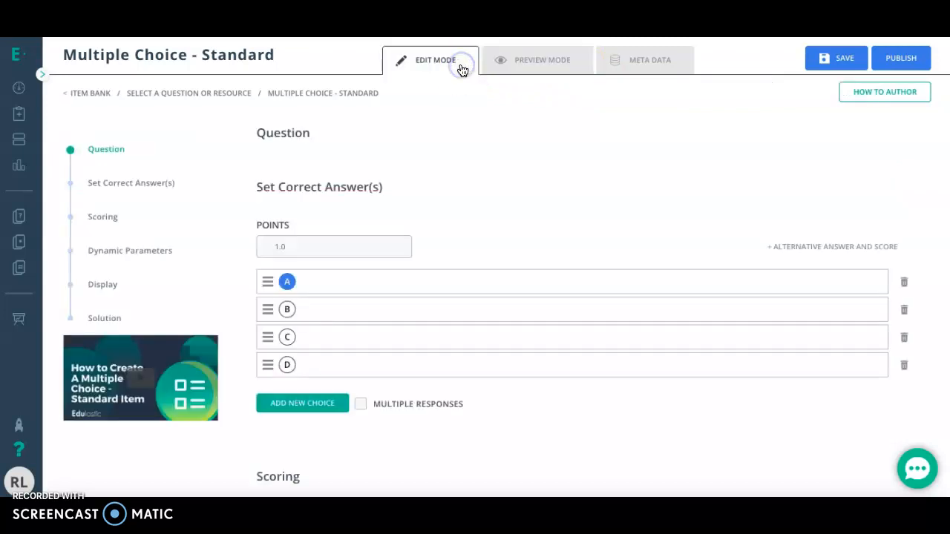
left_click(532, 65)
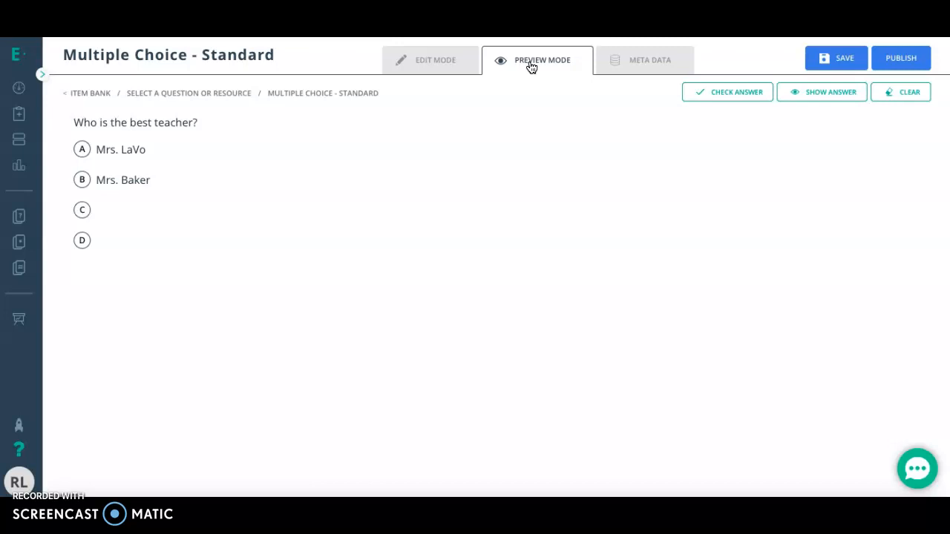
Add the Missouri Mathematics Grade 7 standard 7.NS.A.1 from Number and Sense Operations to the question's metadata.
left_click(617, 67)
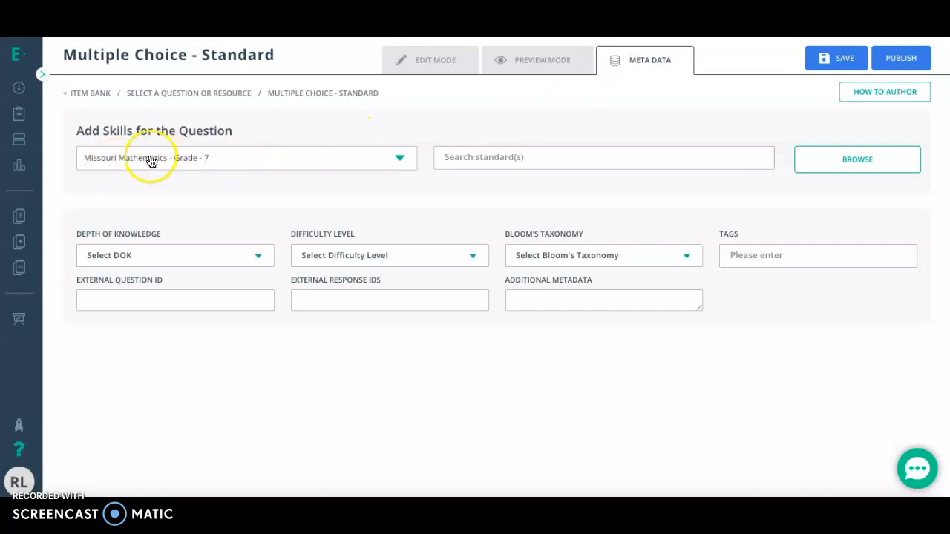
left_click(524, 159)
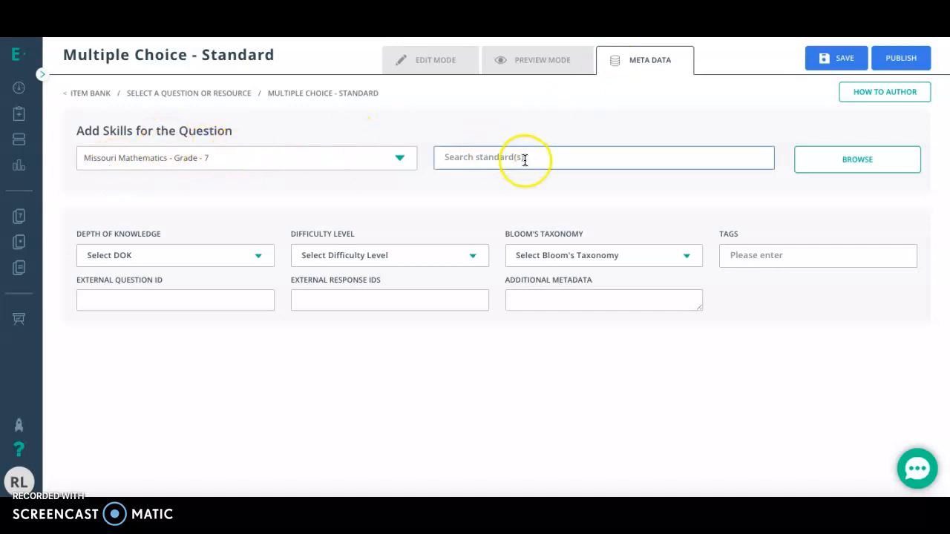
left_click(525, 159)
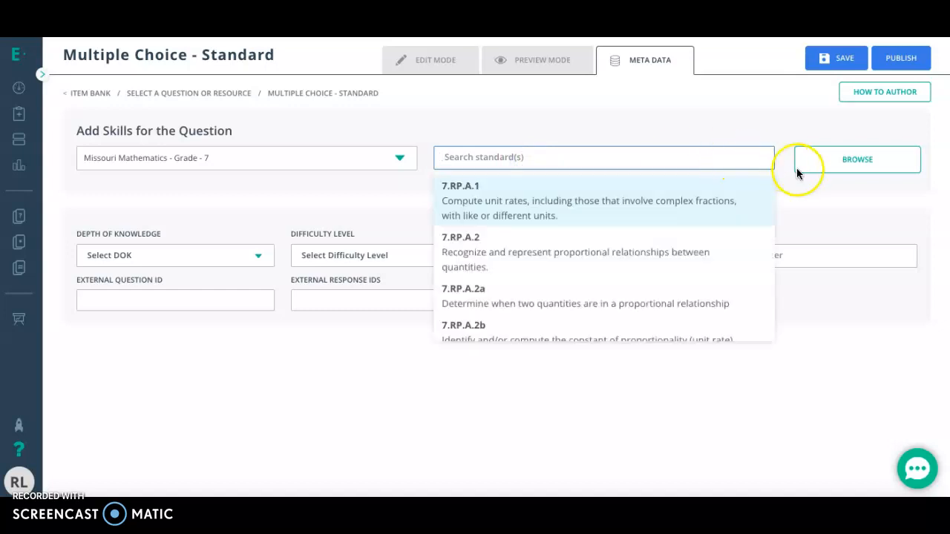
scroll(559, 215, "down", 3)
scroll(557, 213, "down", 5)
scroll(571, 209, "up", 8)
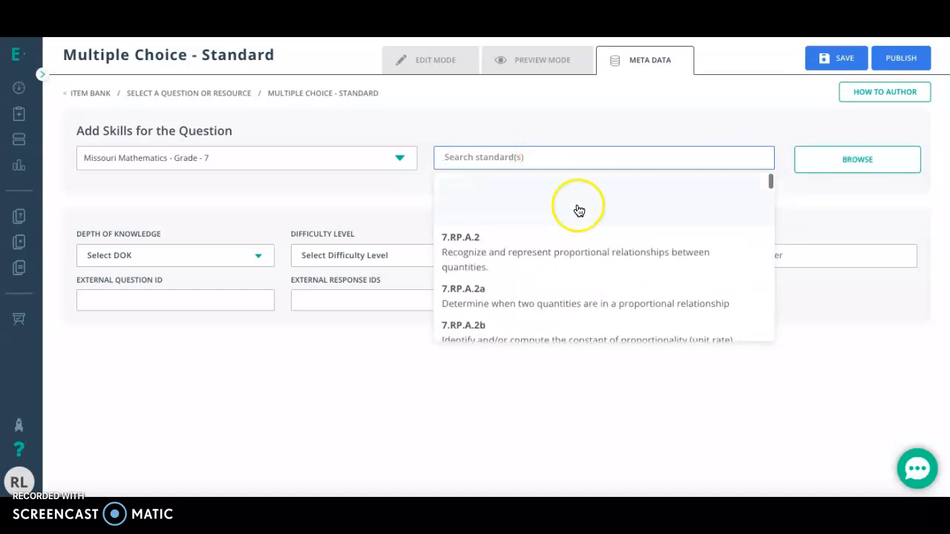
left_click(865, 165)
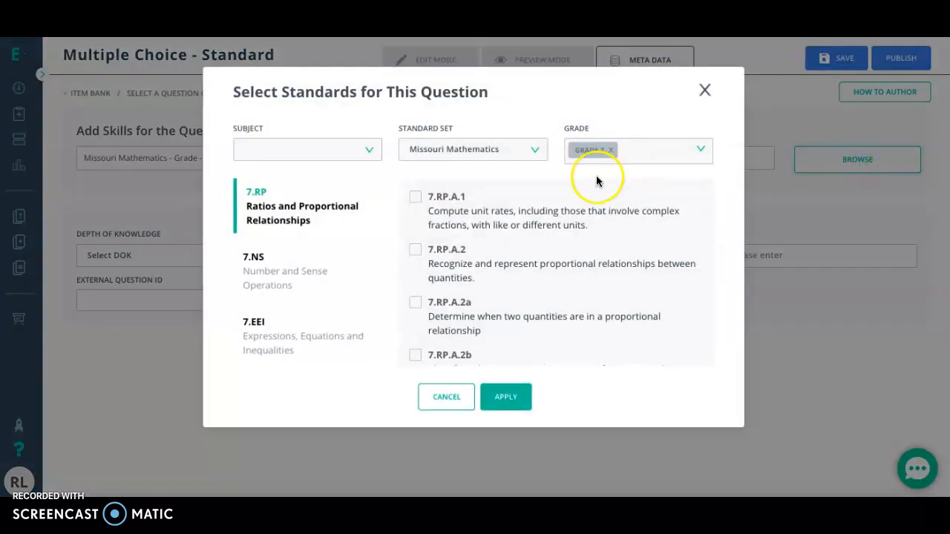
left_click(285, 291)
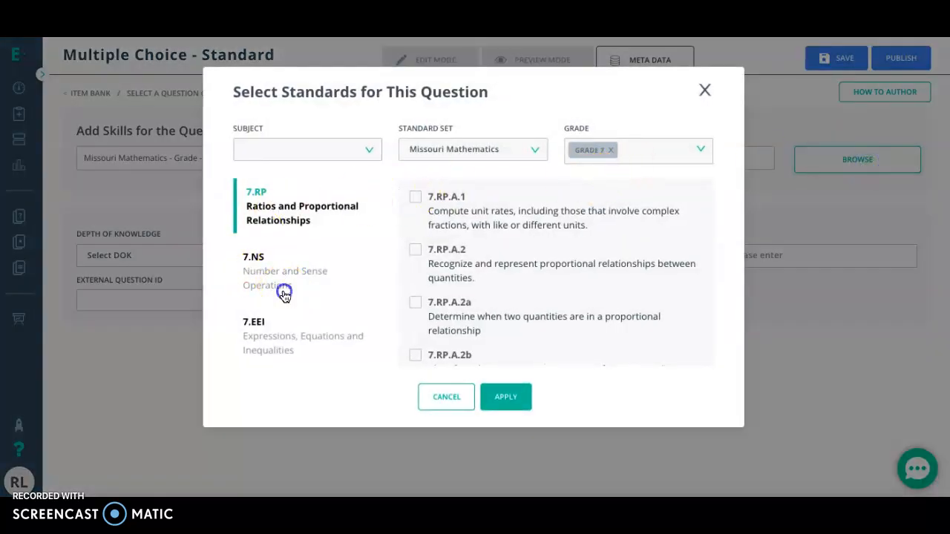
left_click(415, 197)
left_click(503, 399)
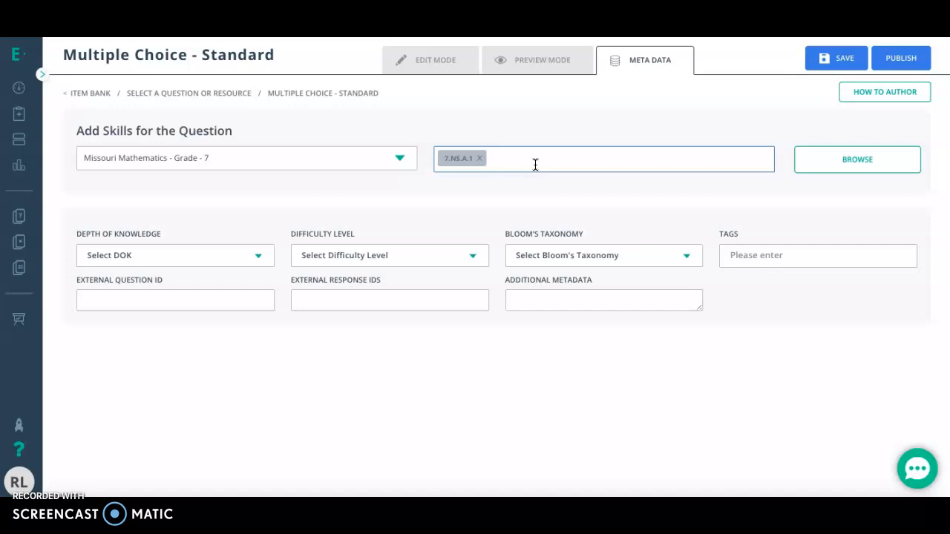
Set the question's depth of knowledge to Recall, difficulty level to Easy and Bloom's taxonomy to Remember.
left_click(242, 257)
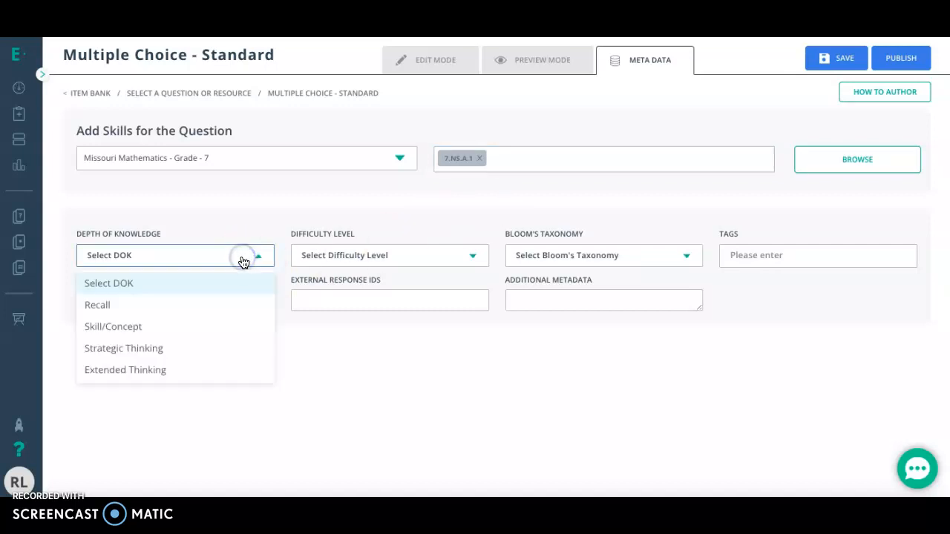
left_click(227, 304)
left_click(346, 255)
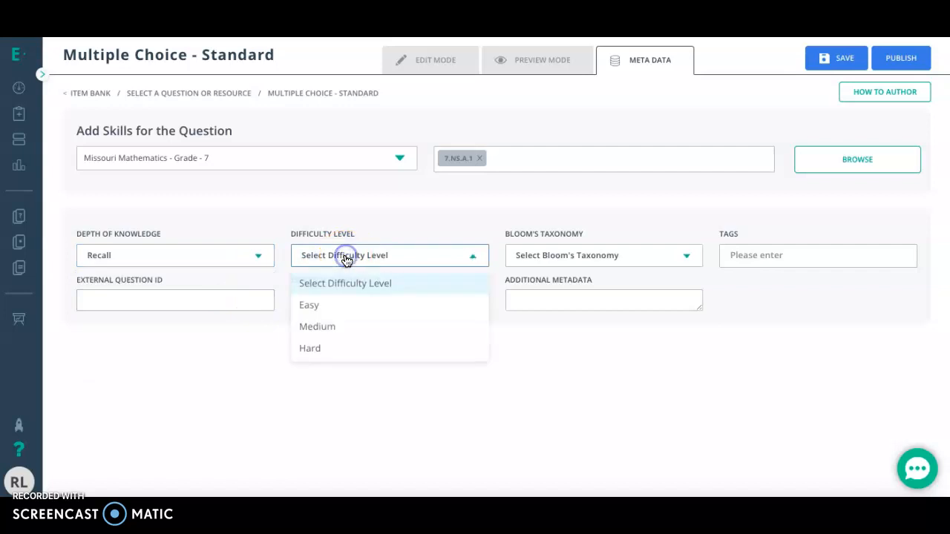
left_click(346, 312)
left_click(563, 258)
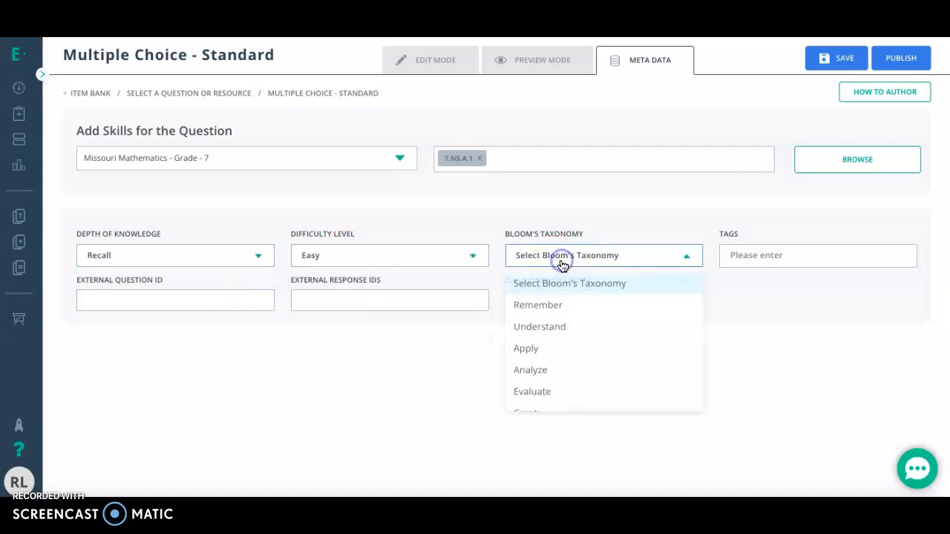
left_click(565, 305)
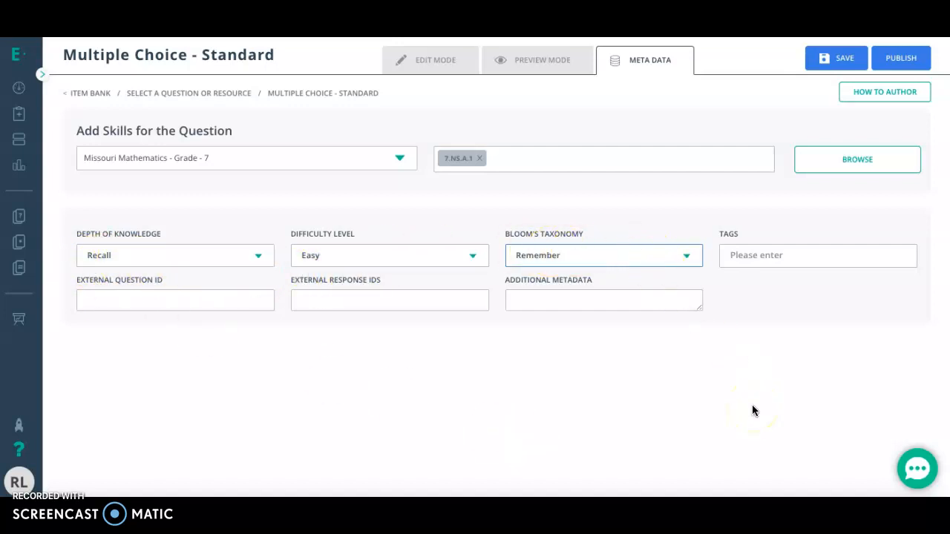
Add the tag "teacher" to the question and look over its external response IDs and additional metadata fields.
left_click(773, 260)
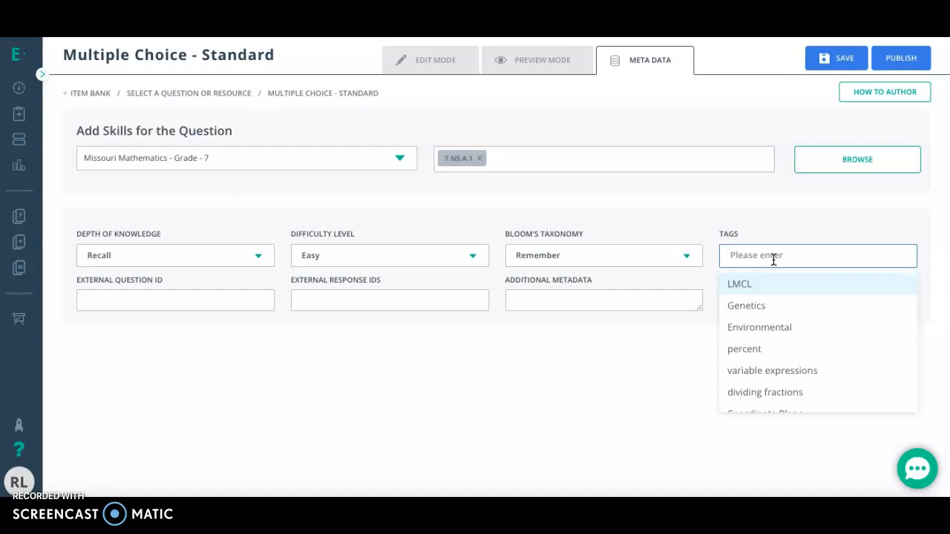
type("teacher")
left_click(787, 317)
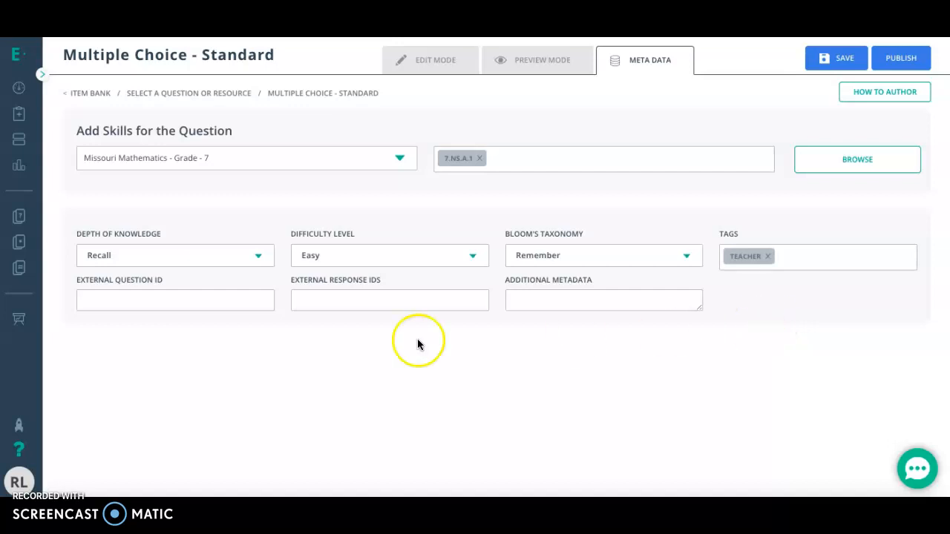
left_click(329, 294)
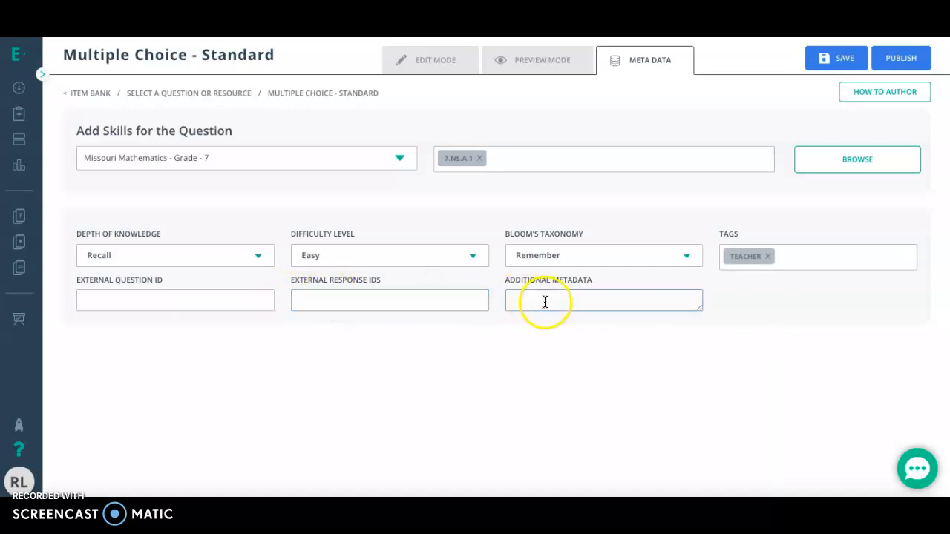
left_click(594, 295)
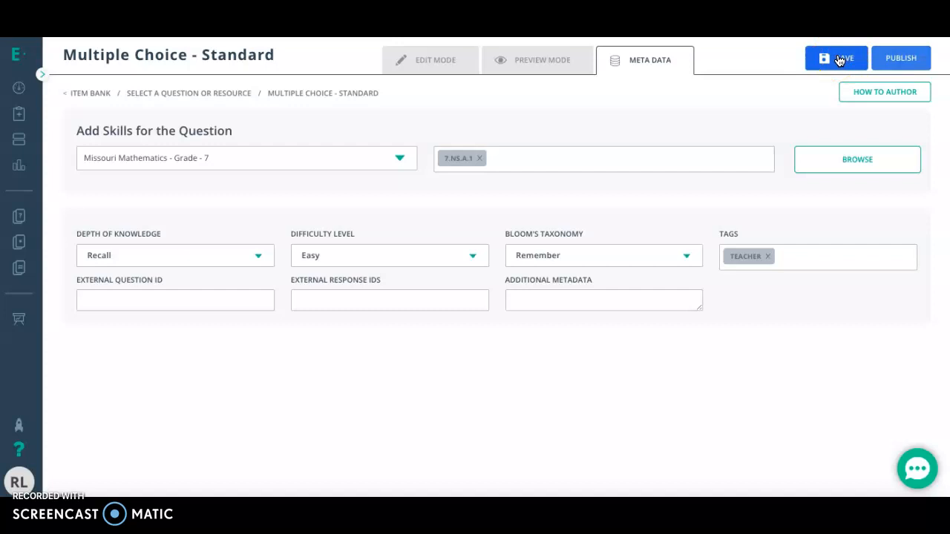
View the how-to-author help video for multiple choice questions and close it again.
left_click(880, 97)
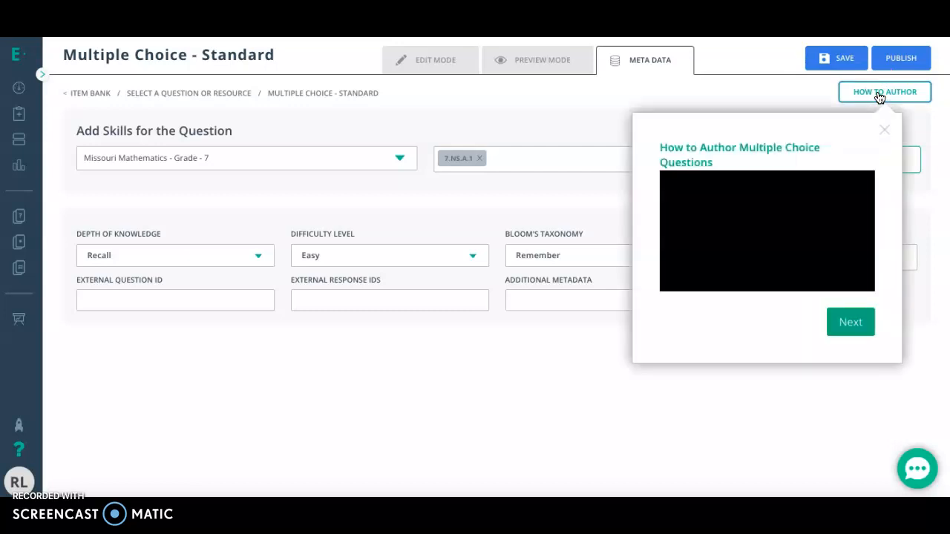
left_click(831, 226)
left_click(884, 132)
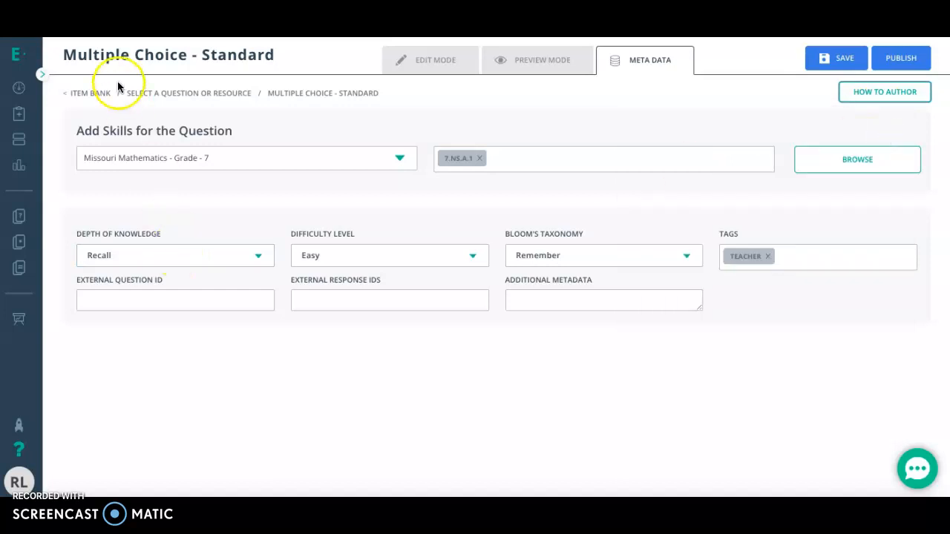
Leave the multiple-choice question for the Item Bank, discarding its unsaved changes.
left_click(89, 95)
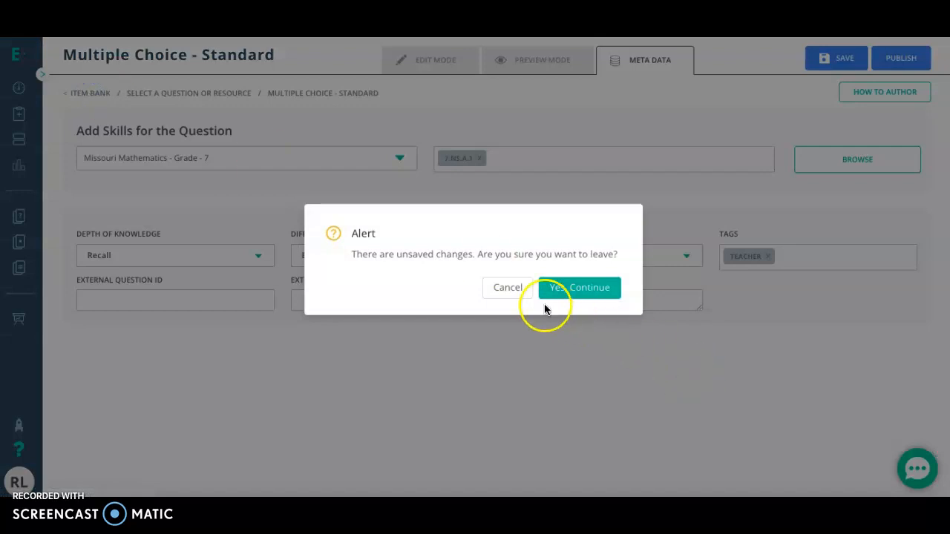
left_click(511, 290)
left_click(95, 94)
left_click(570, 290)
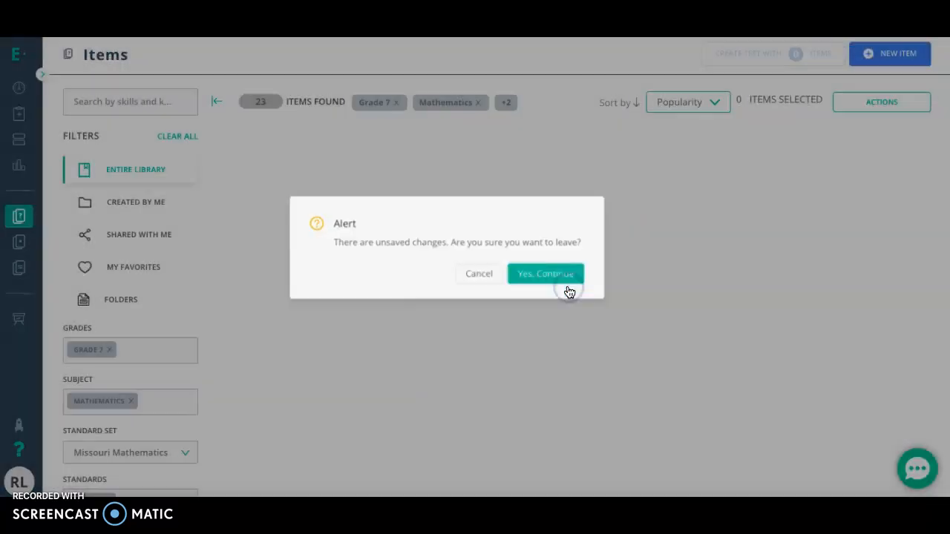
Create a new Match the following item from the classify, match and order types, with the question "Who is the best teacher?".
left_click(884, 54)
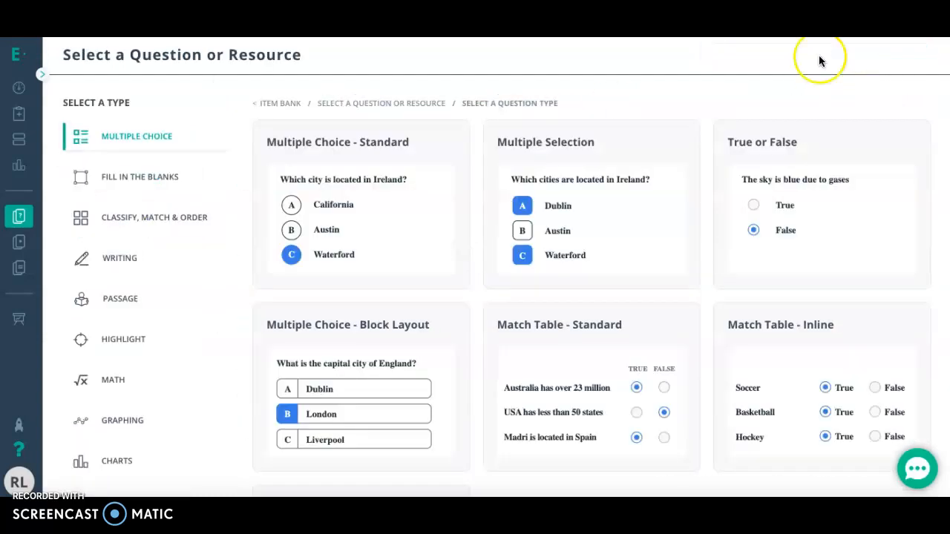
left_click(129, 227)
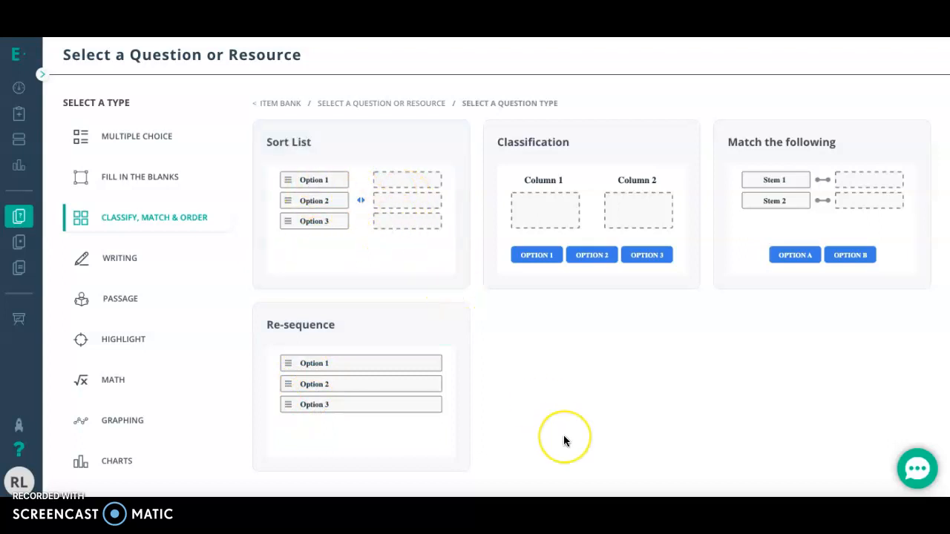
left_click(822, 144)
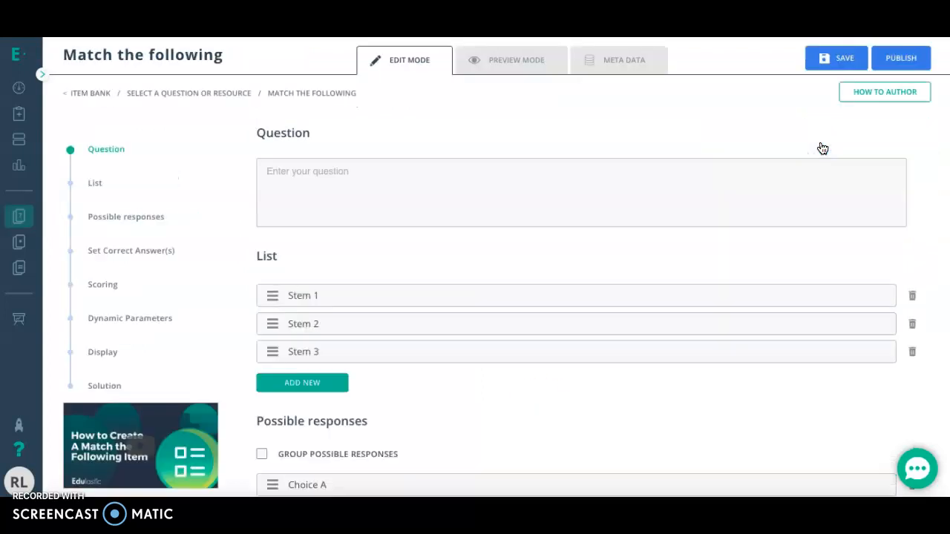
left_click(330, 176)
type("Wh")
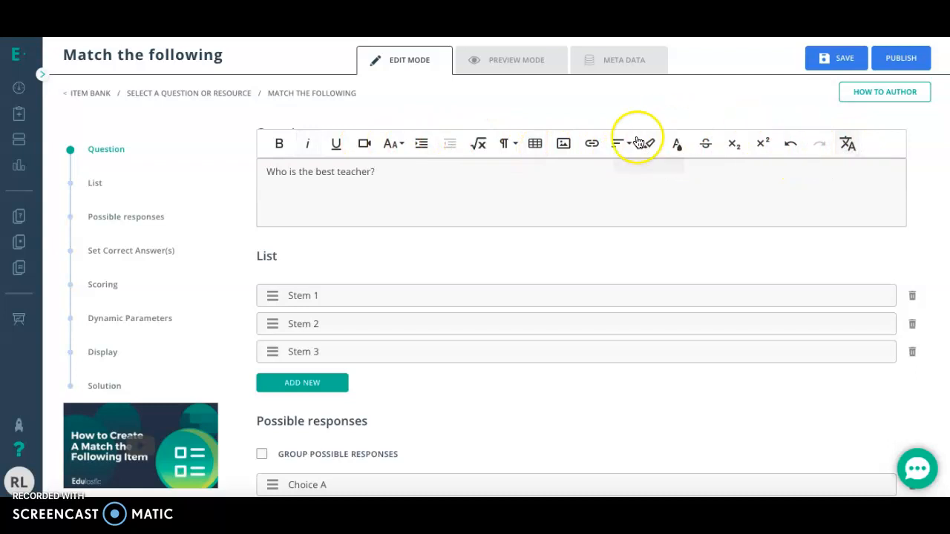
Replace the three list stems with Math, Science and Ela.
left_click(344, 296)
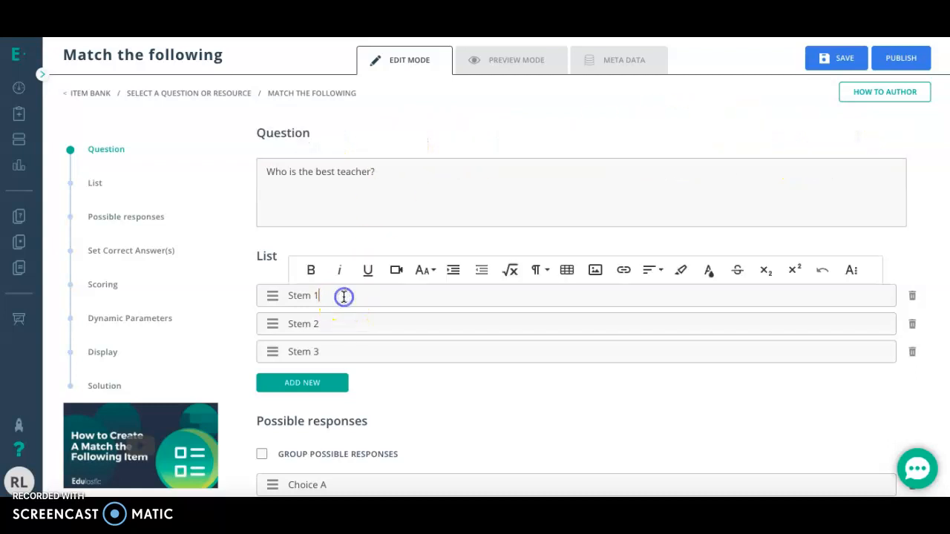
scroll(362, 319, "down", 1)
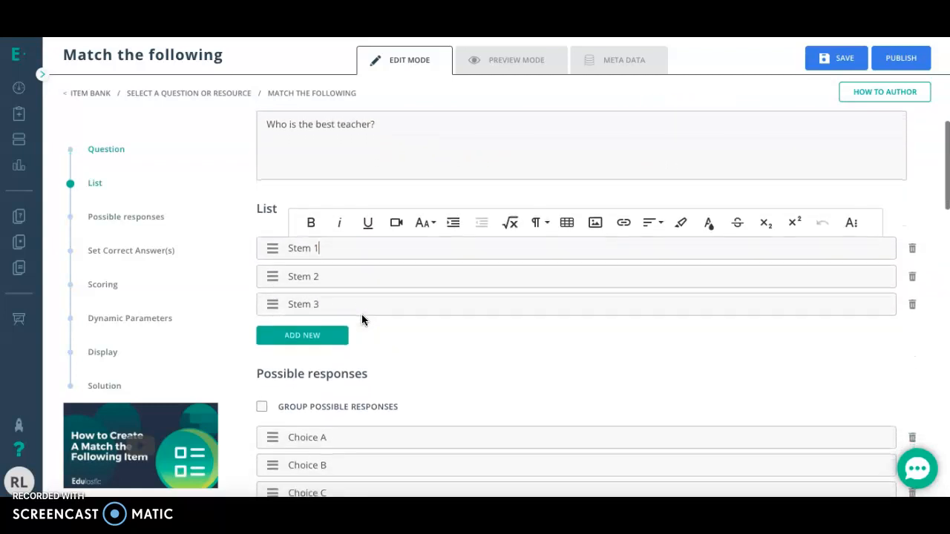
scroll(363, 299, "down", 1)
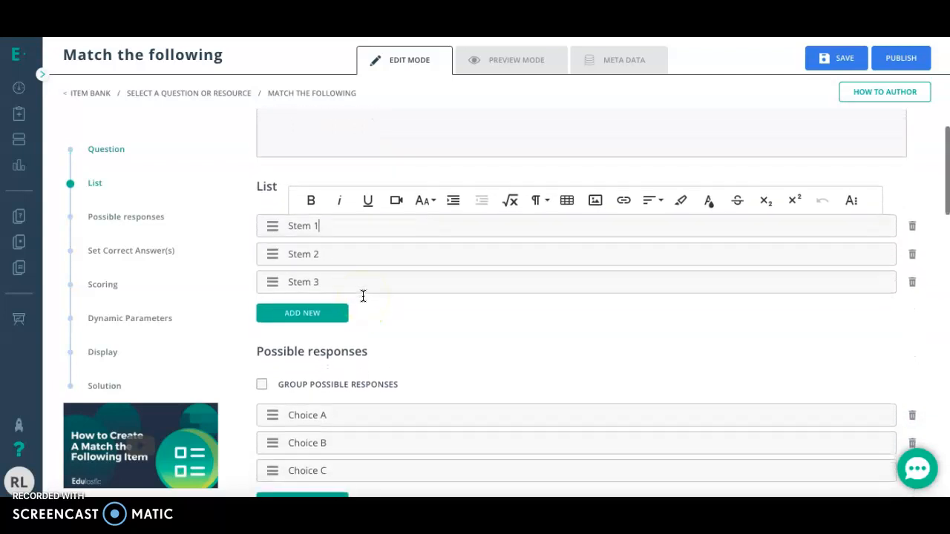
scroll(363, 296, "up", 1)
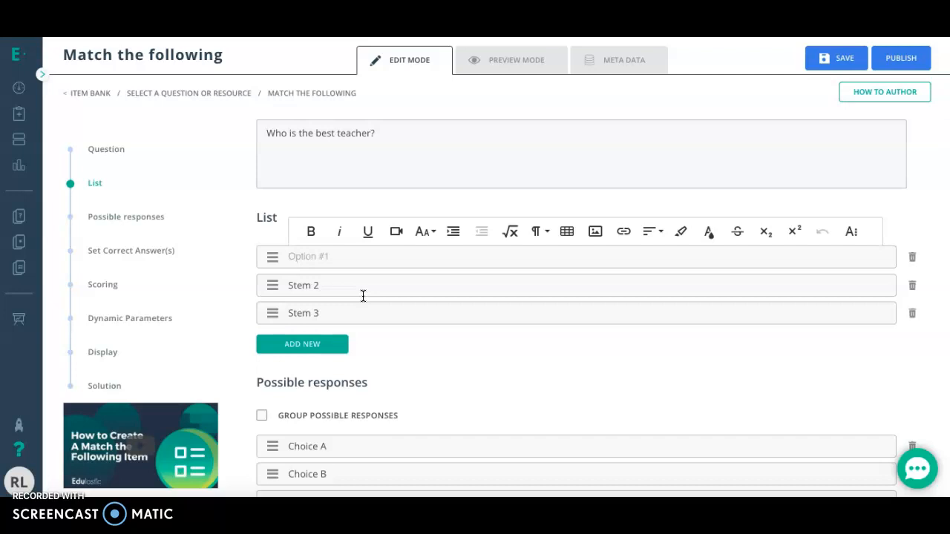
left_click(375, 288)
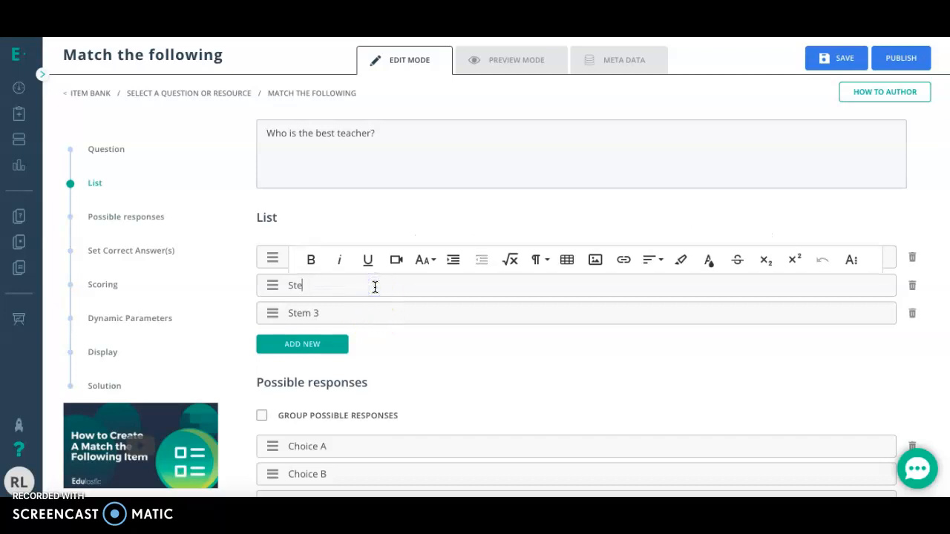
type("nce")
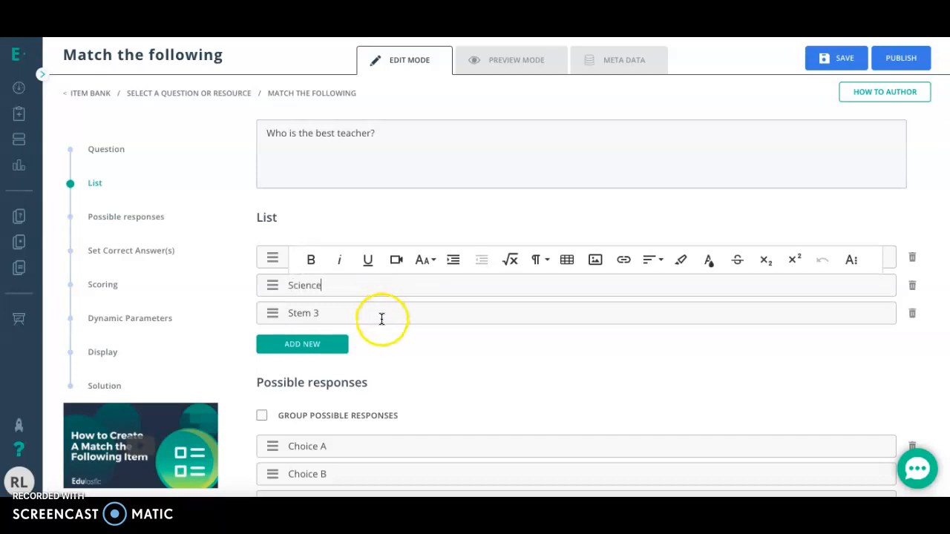
left_click(383, 317)
type("Ela")
left_click(405, 343)
Replace Choice A and Choice B in the possible responses with two teachers' names.
scroll(405, 343, "down", 1)
scroll(406, 345, "down", 1)
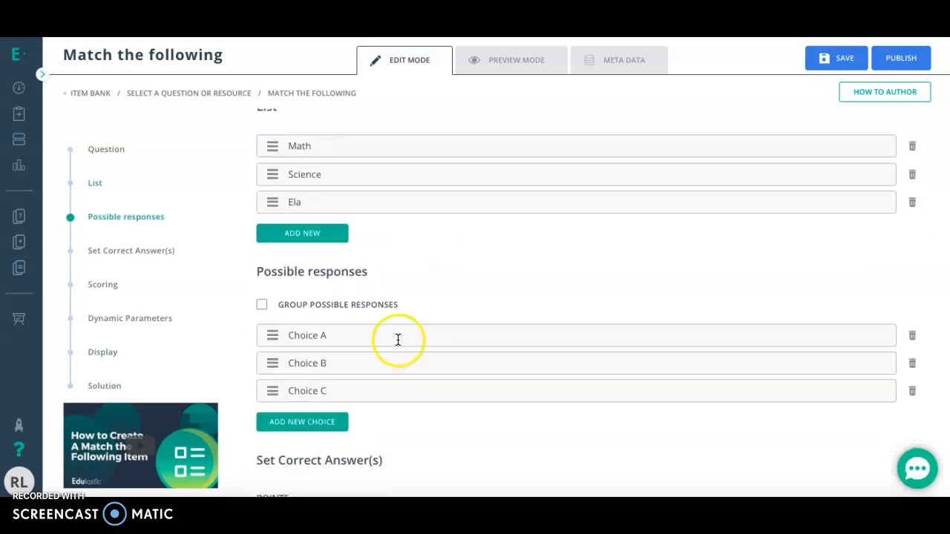
left_click(398, 339)
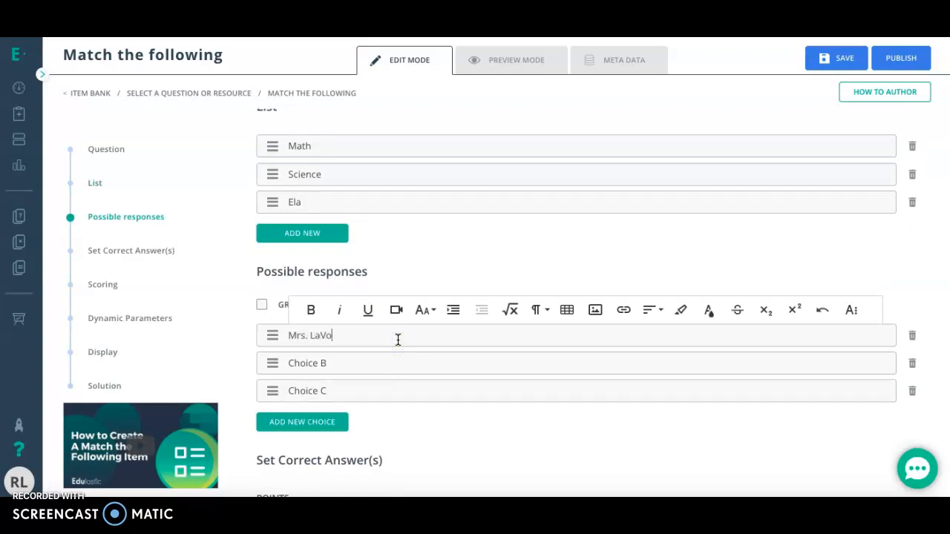
type("Mrs. LaVo")
left_click(394, 370)
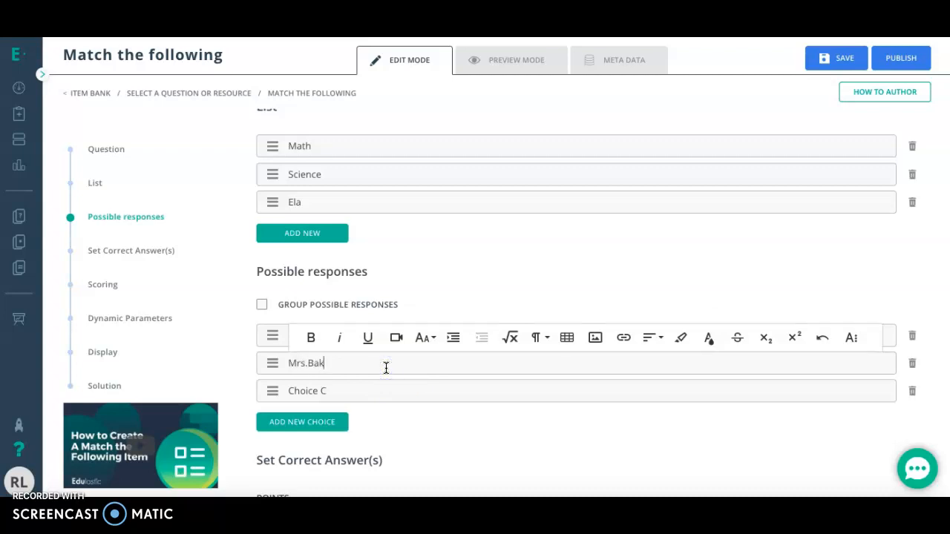
left_click(427, 444)
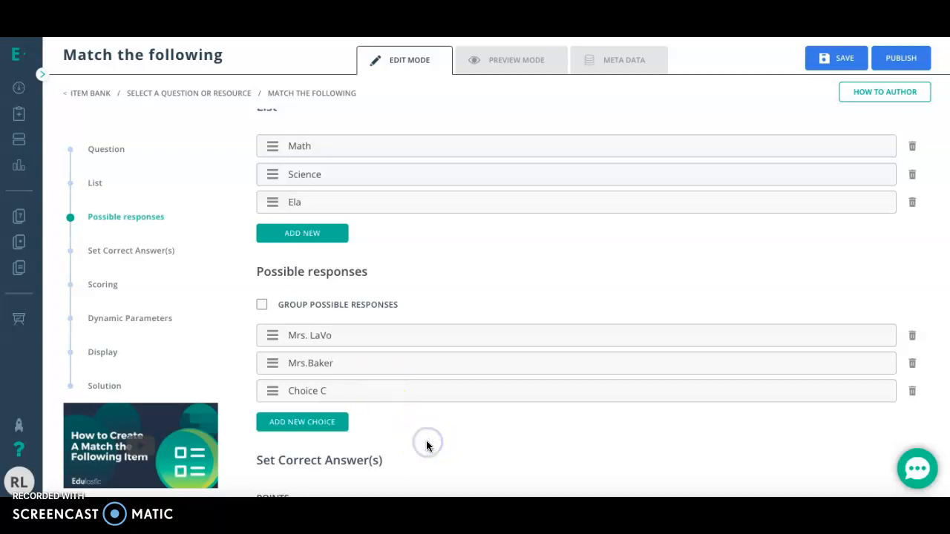
Set the correct answers by matching Math to the first teacher, Science to the second teacher and Ela to Choice C.
scroll(303, 241, "up", 1)
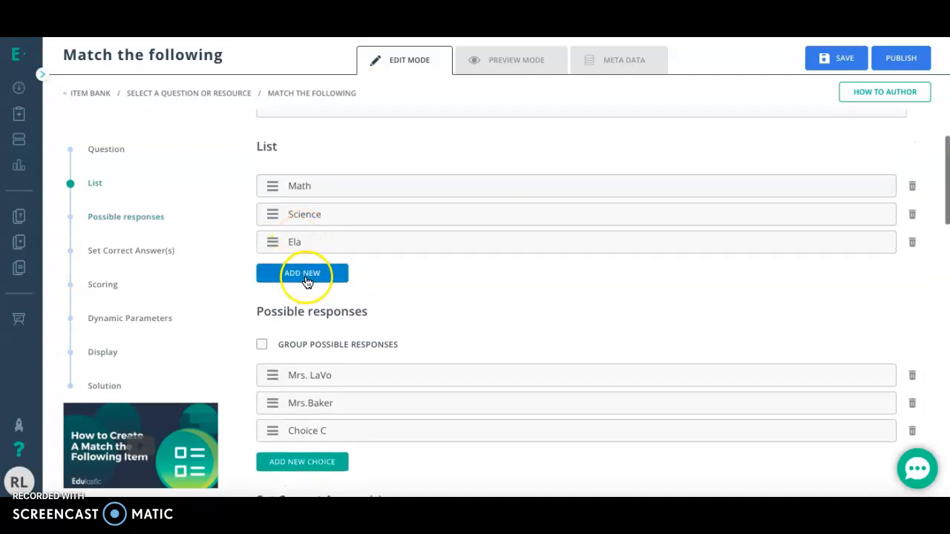
scroll(308, 279, "down", 1)
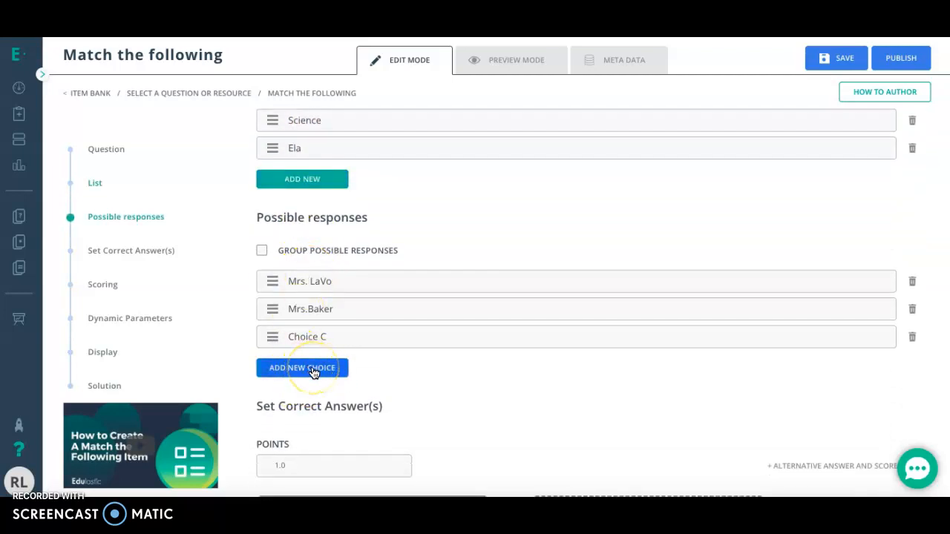
scroll(378, 381, "down", 1)
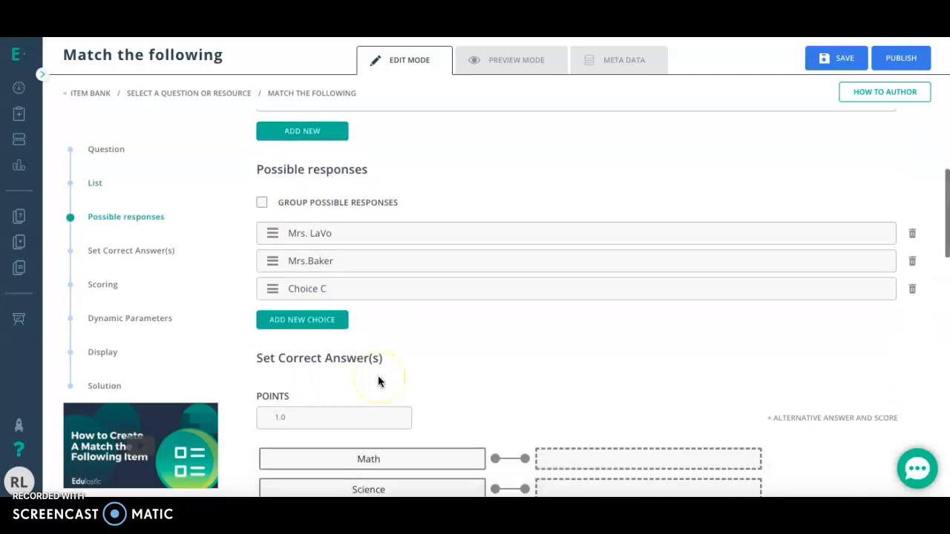
scroll(378, 382, "down", 2)
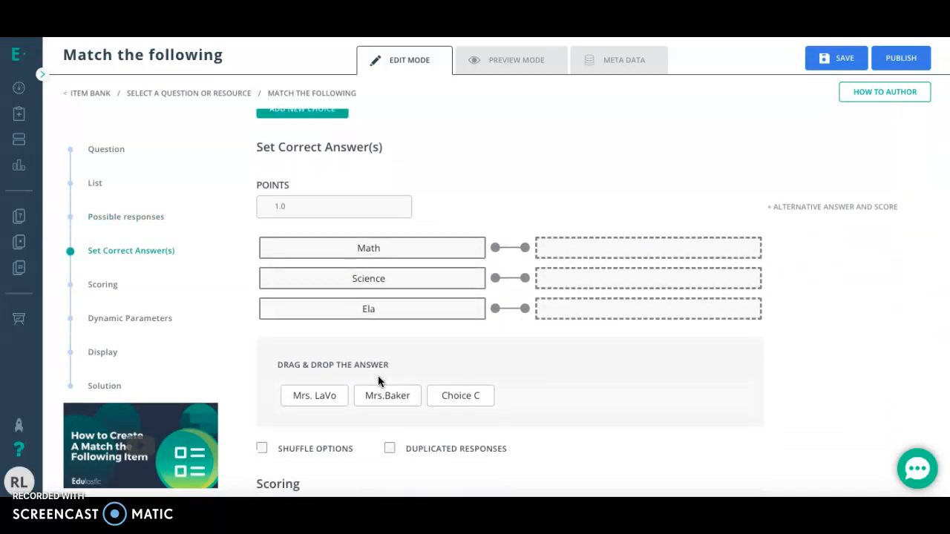
left_click_drag(318, 397, 624, 247)
left_click_drag(336, 401, 596, 278)
left_click_drag(330, 399, 619, 304)
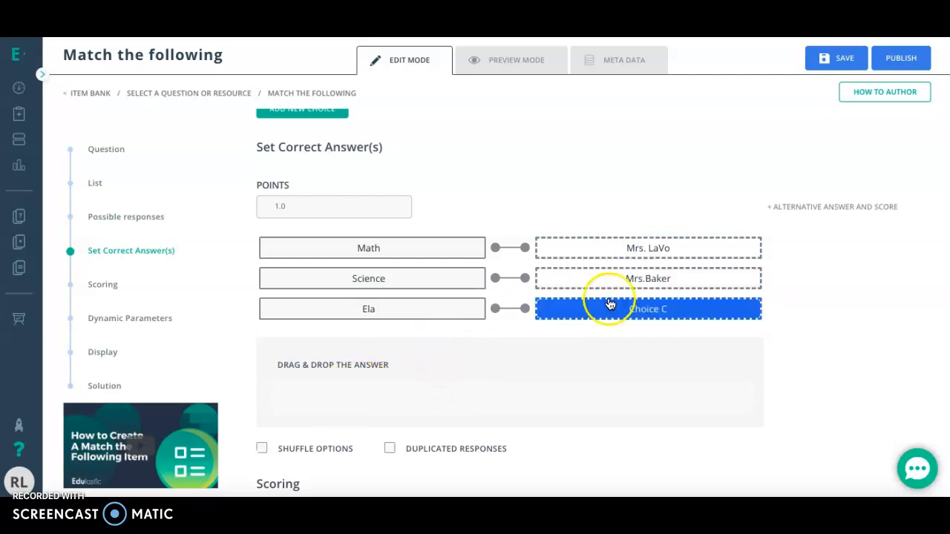
Set the points for the correct answers to 3.
left_click(292, 205)
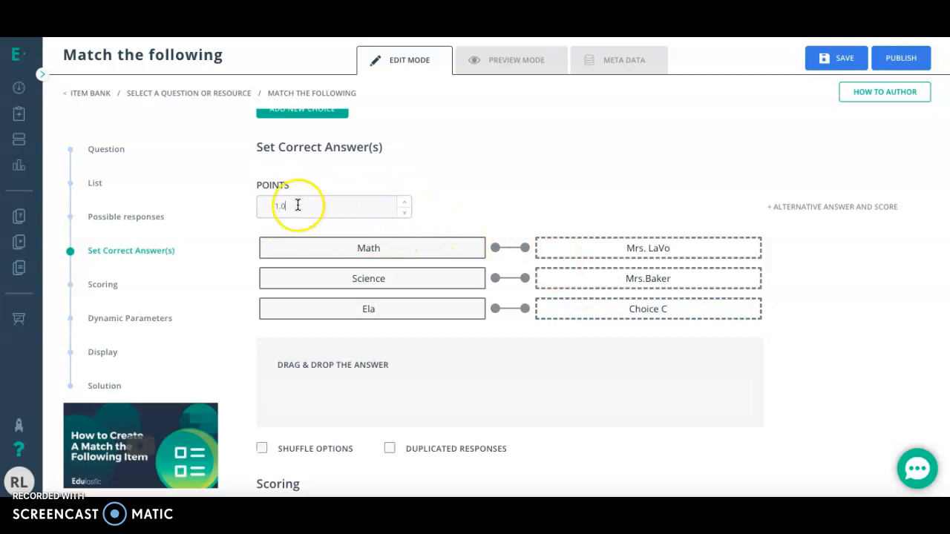
type("3")
left_click(443, 214)
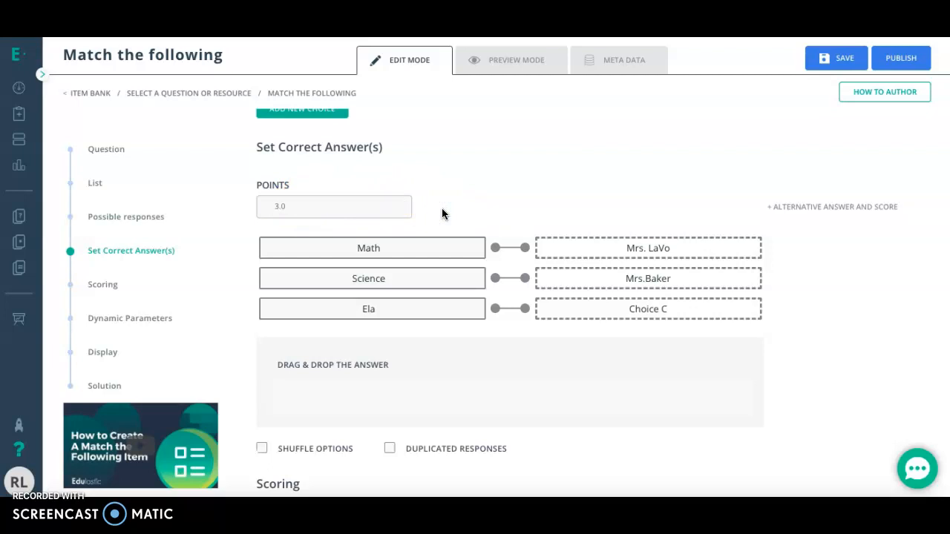
Enable shuffled options and duplicated responses for the answer choices of the matching question.
scroll(441, 208, "down", 1)
left_click(264, 395)
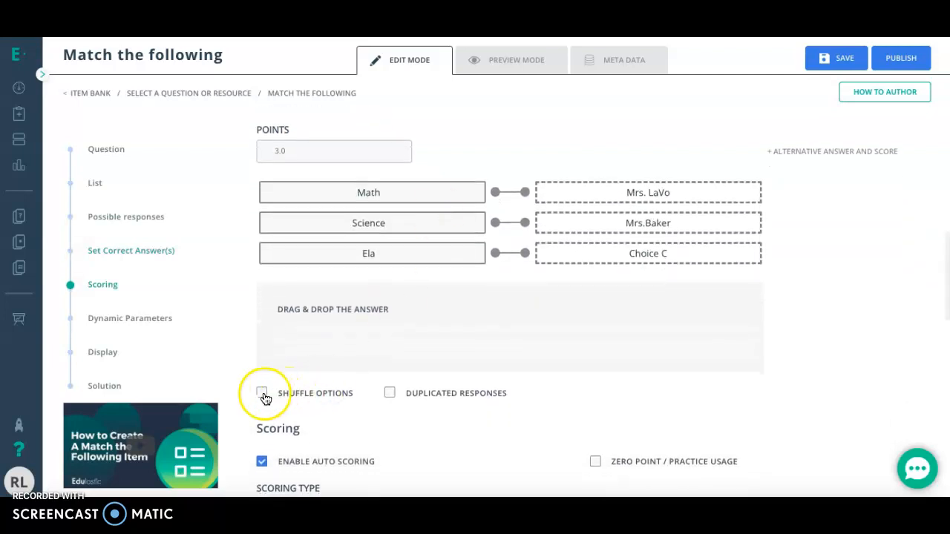
scroll(264, 397, "down", 1)
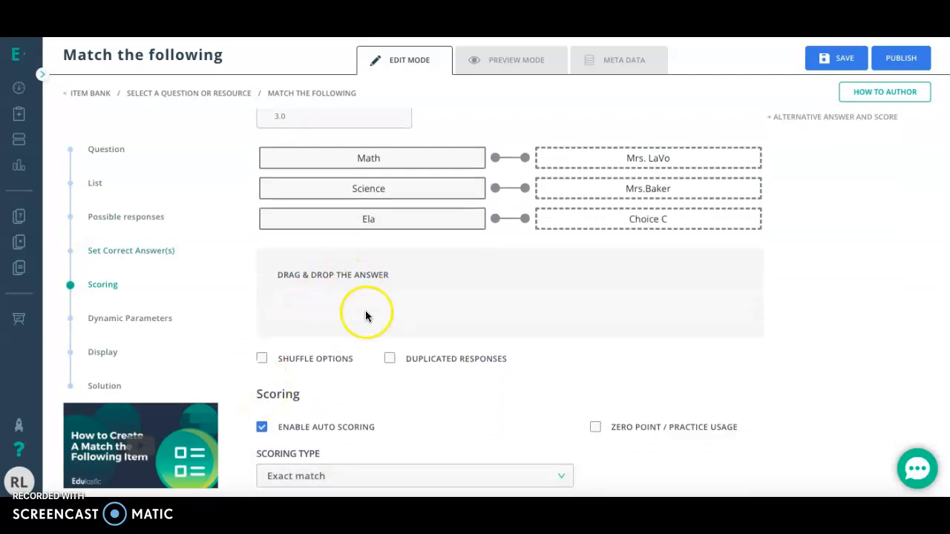
left_click(263, 359)
left_click(395, 364)
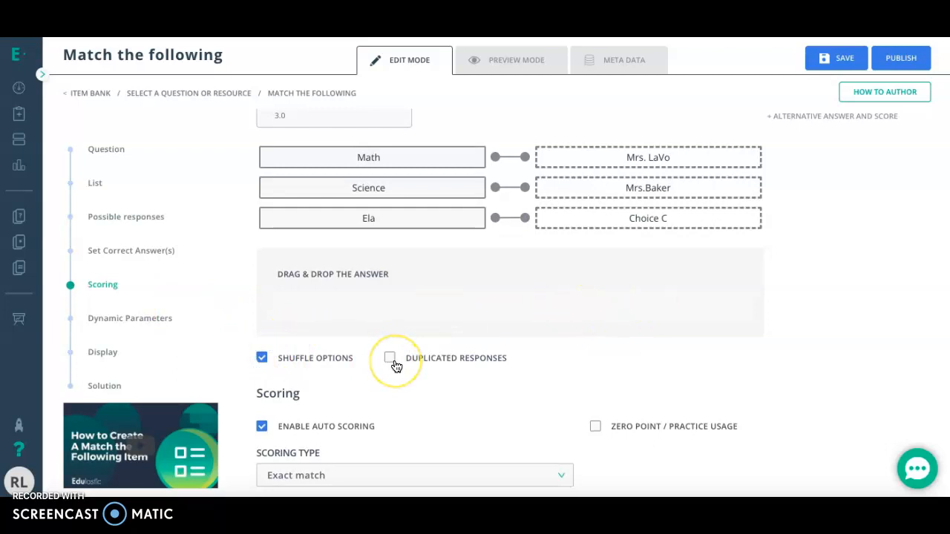
left_click(391, 343)
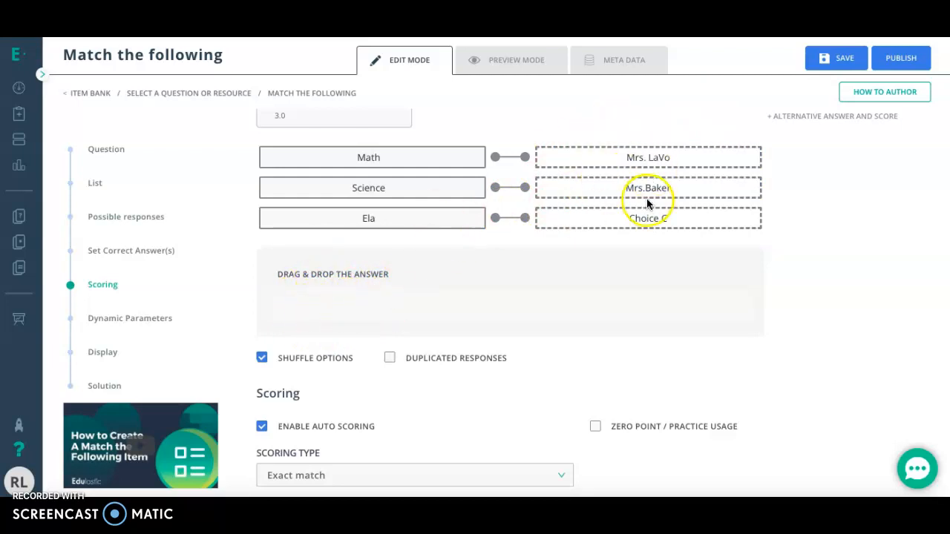
left_click(391, 358)
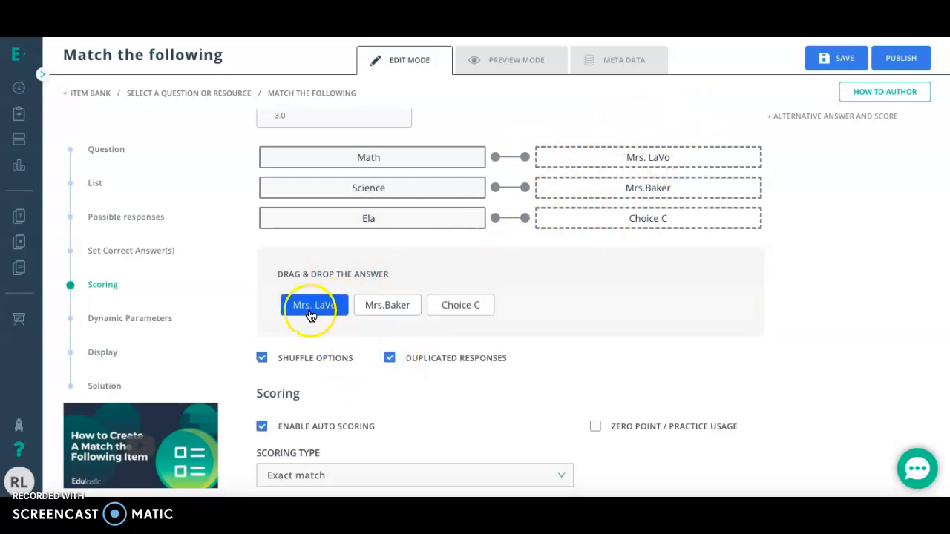
mouse_move(310, 317)
left_mouse_down()
mouse_move(503, 264)
mouse_move(604, 187)
mouse_move(302, 297)
mouse_move(314, 331)
left_mouse_up()
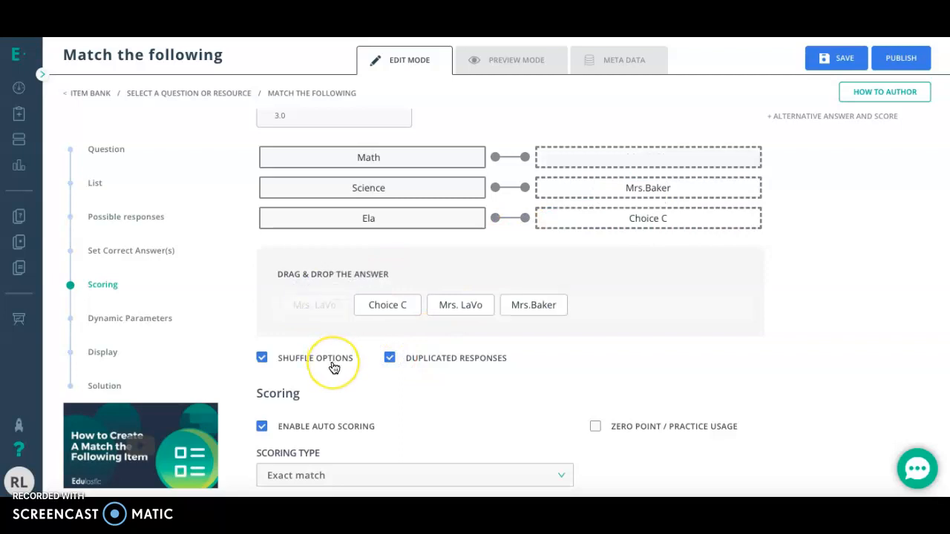
Set the question's scoring type to Partial match.
scroll(333, 367, "down", 2)
scroll(334, 368, "down", 2)
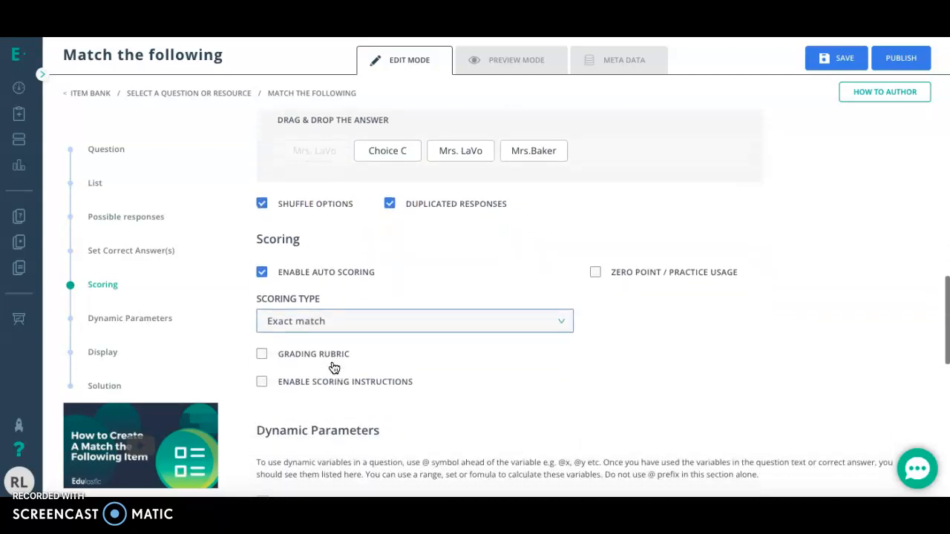
left_click(280, 194)
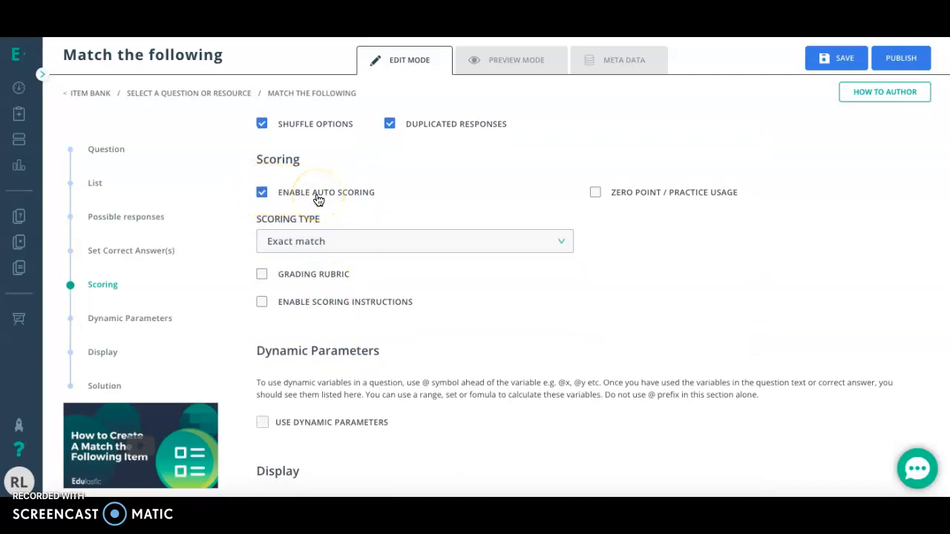
left_click(377, 242)
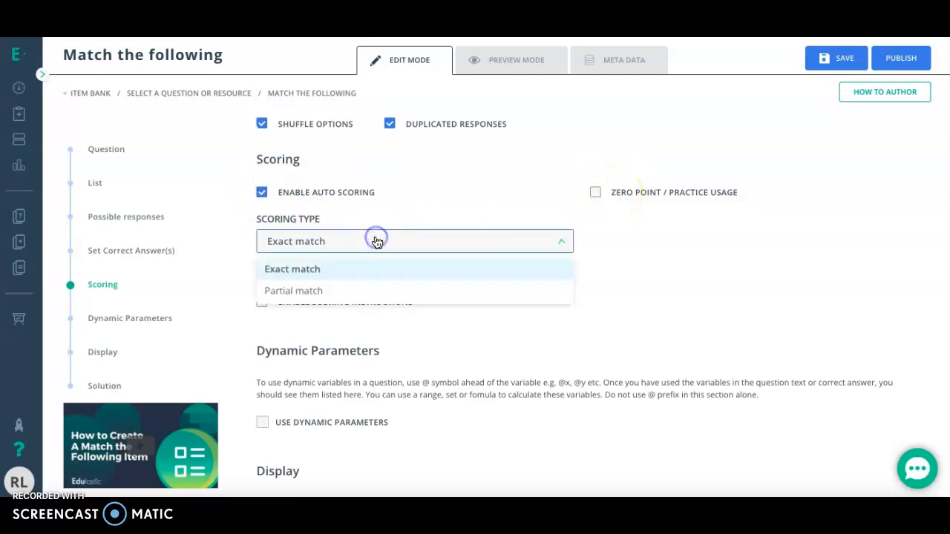
left_click(370, 299)
scroll(640, 340, "up", 1)
scroll(640, 340, "up", 3)
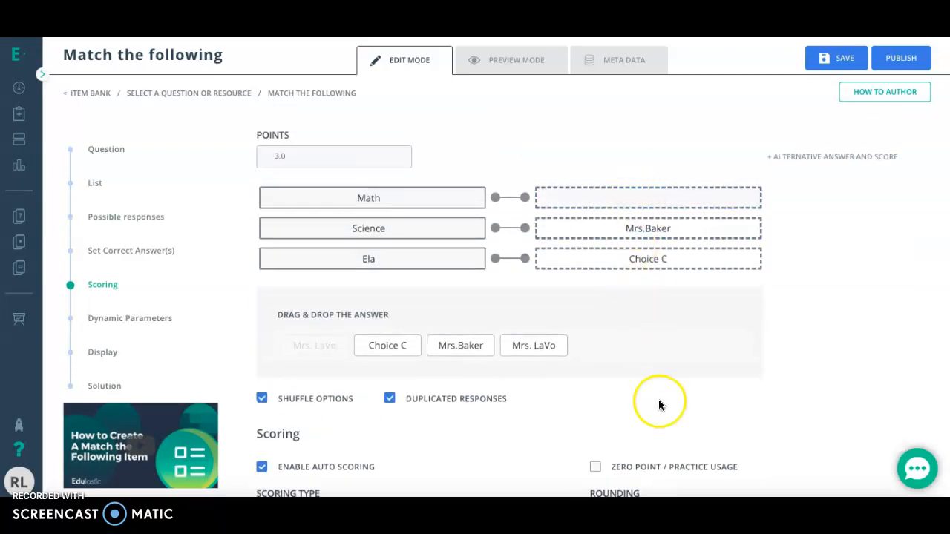
Look at the rounding choices without selecting one and set the penalty points to 0.
scroll(658, 406, "down", 4)
left_click(666, 241)
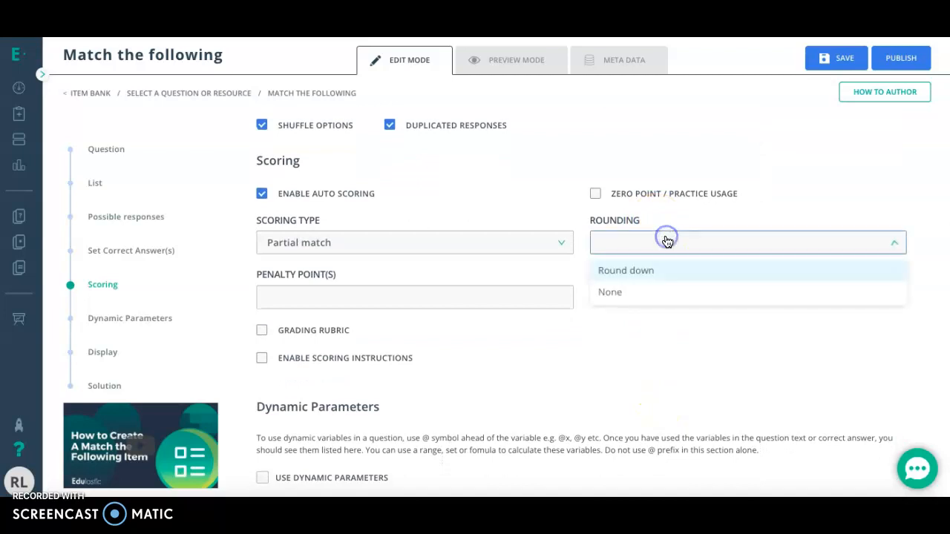
left_click(626, 352)
left_click(473, 304)
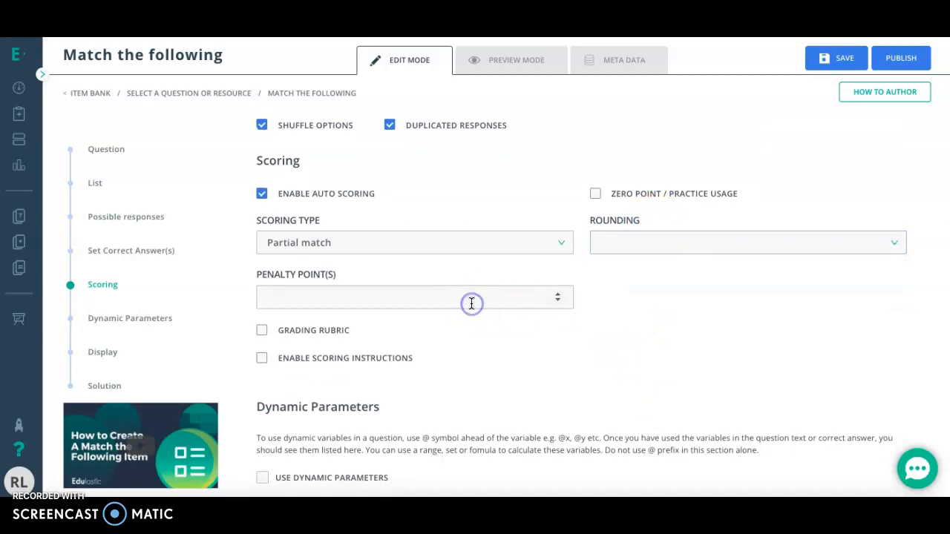
left_click(555, 301)
scroll(532, 354, "down", 1)
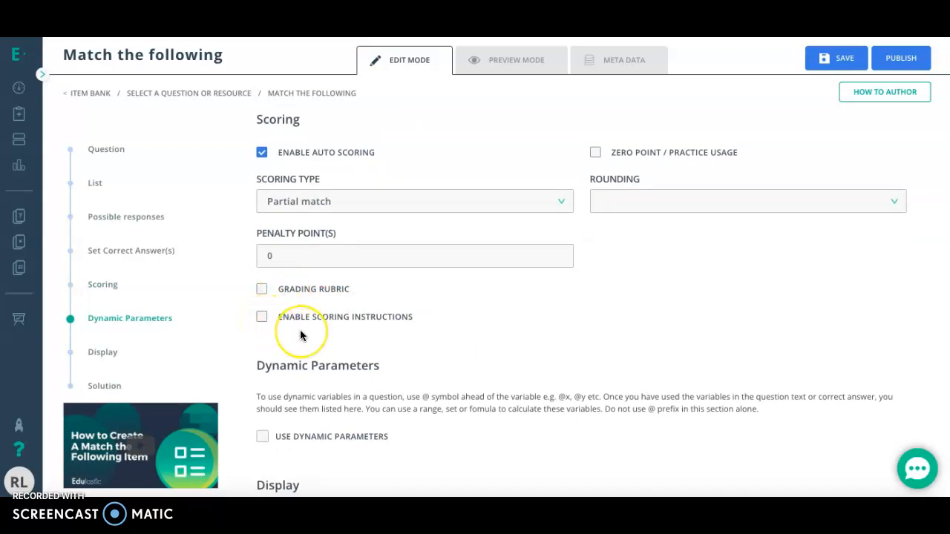
Review the dynamic parameters, the display settings including the response container positions, and the solution fields.
scroll(300, 334, "down", 2)
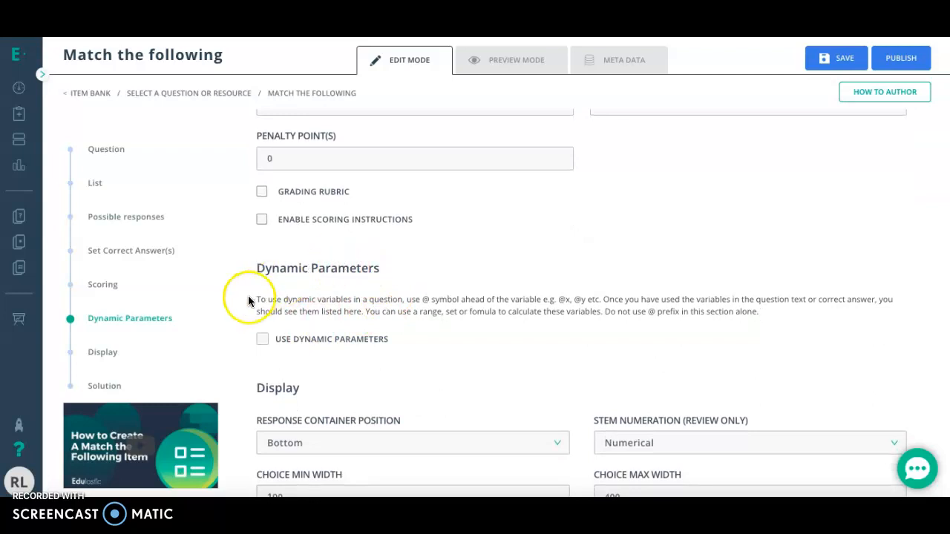
scroll(375, 316, "down", 3)
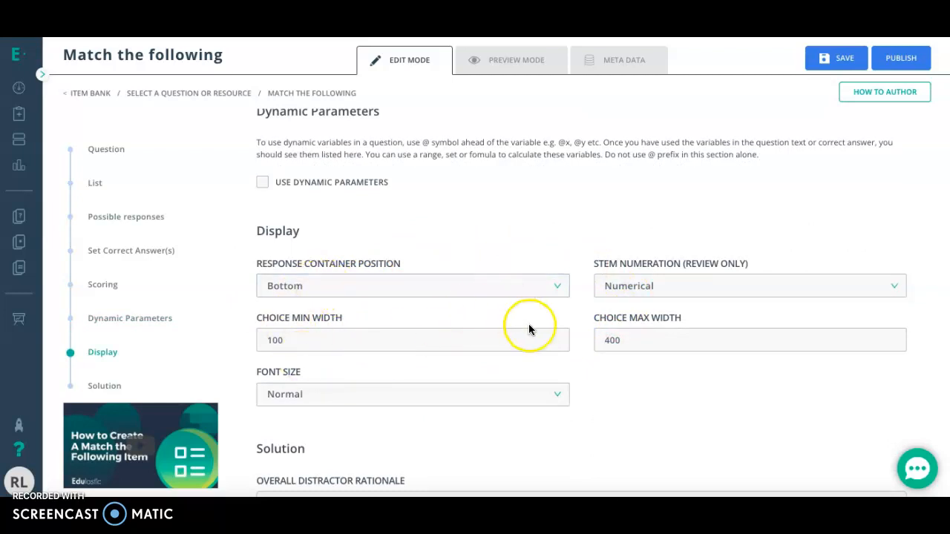
left_click(563, 294)
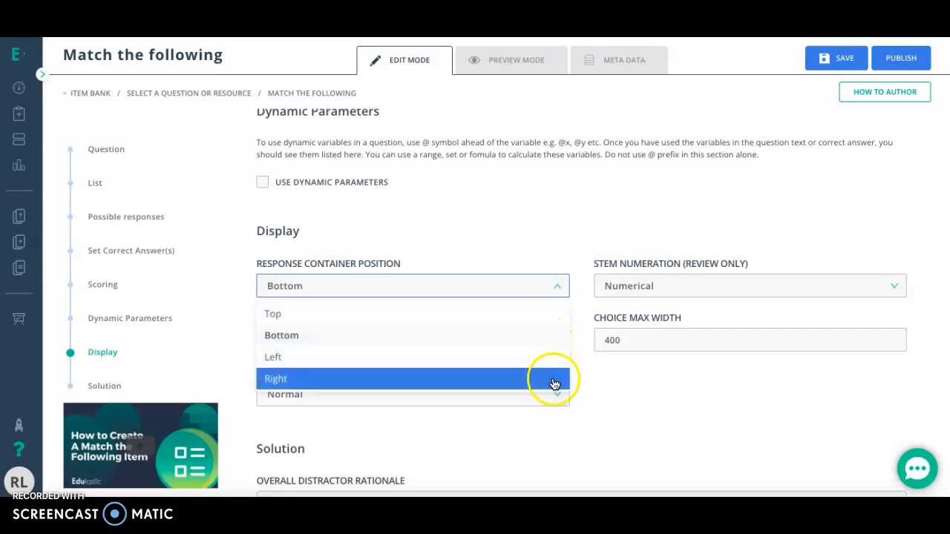
left_click(557, 346)
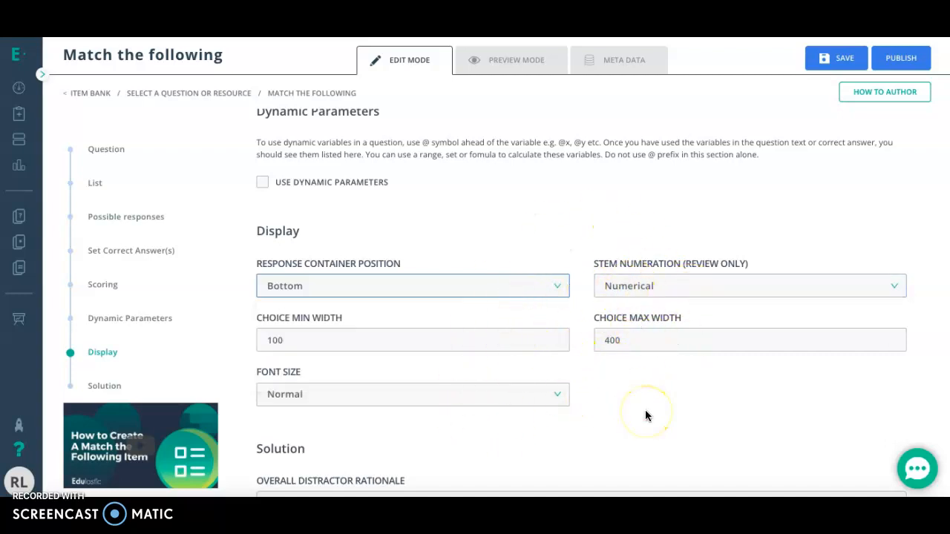
scroll(645, 414, "down", 3)
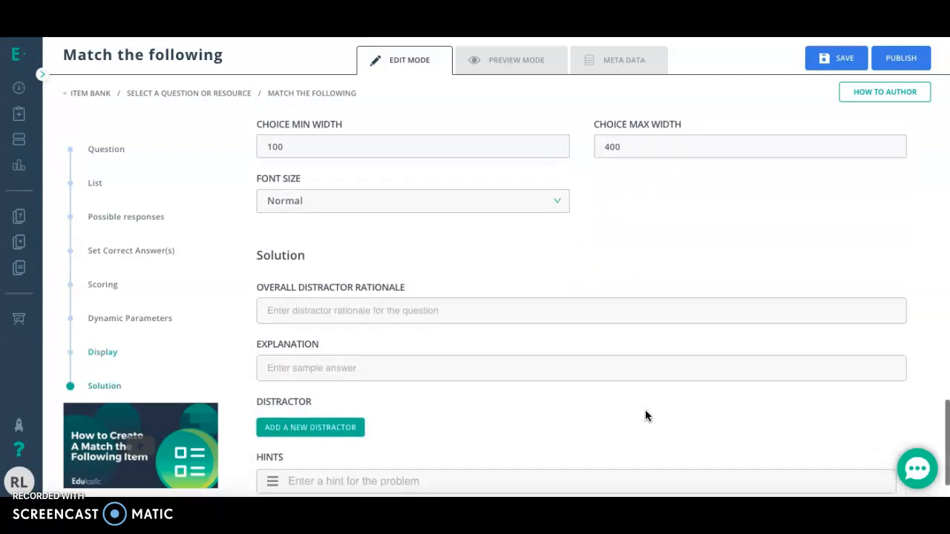
scroll(645, 415, "down", 1)
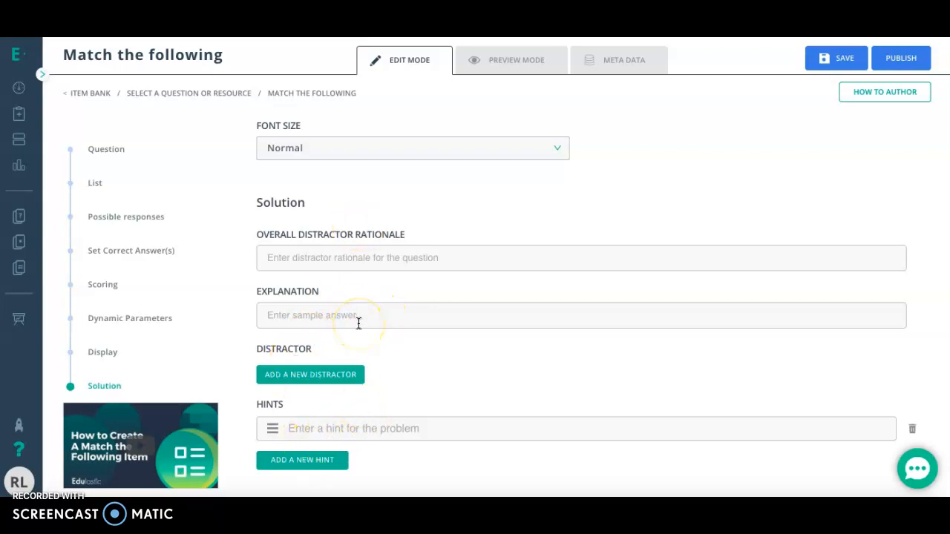
Preview the question, match the first teacher to Science and the second teacher to Ela, and check the answer.
left_click(508, 65)
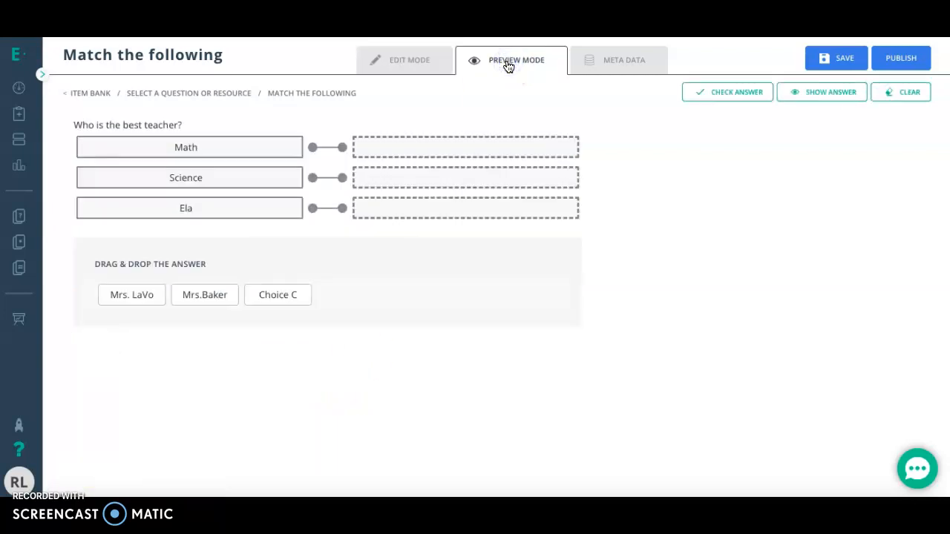
left_click_drag(153, 292, 441, 177)
left_click_drag(153, 300, 416, 177)
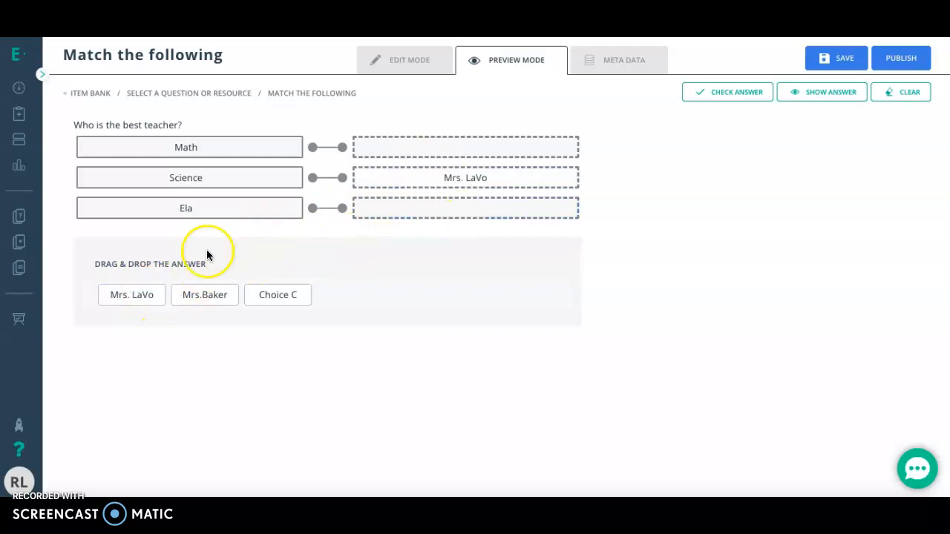
left_click_drag(206, 296, 429, 198)
left_click(131, 300)
left_click_drag(190, 263, 388, 165)
left_click_drag(195, 293, 450, 201)
left_click(735, 97)
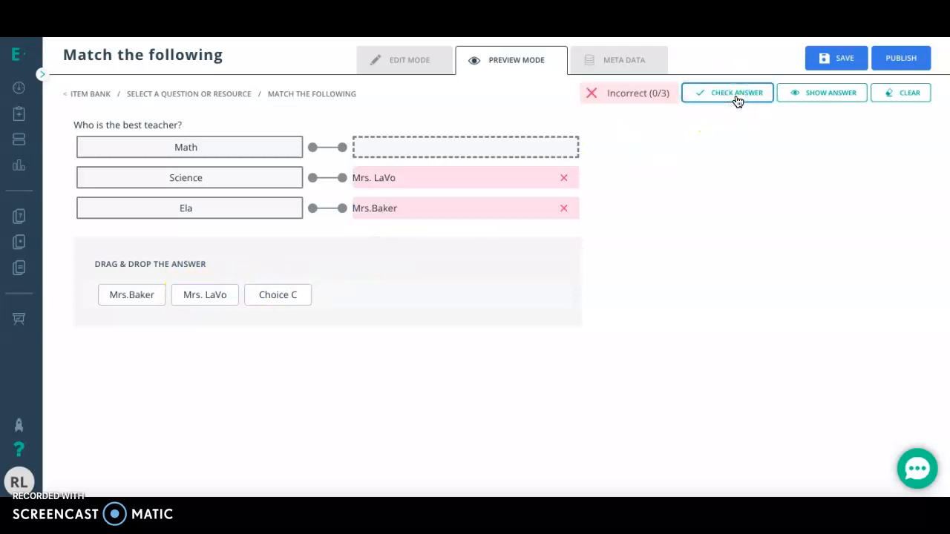
Open the question's metadata and look through the Missouri Mathematics - Grade - 7 standards without choosing one.
left_click(602, 64)
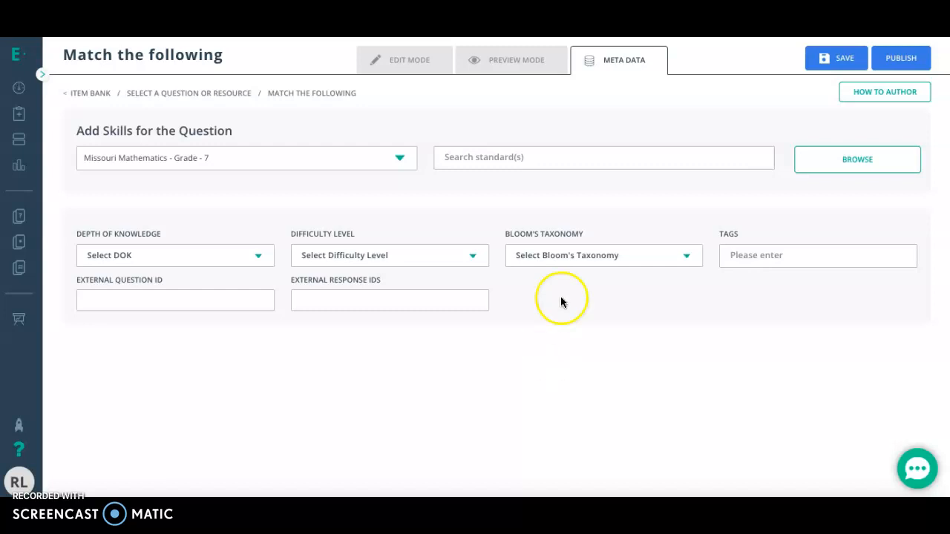
left_click(586, 153)
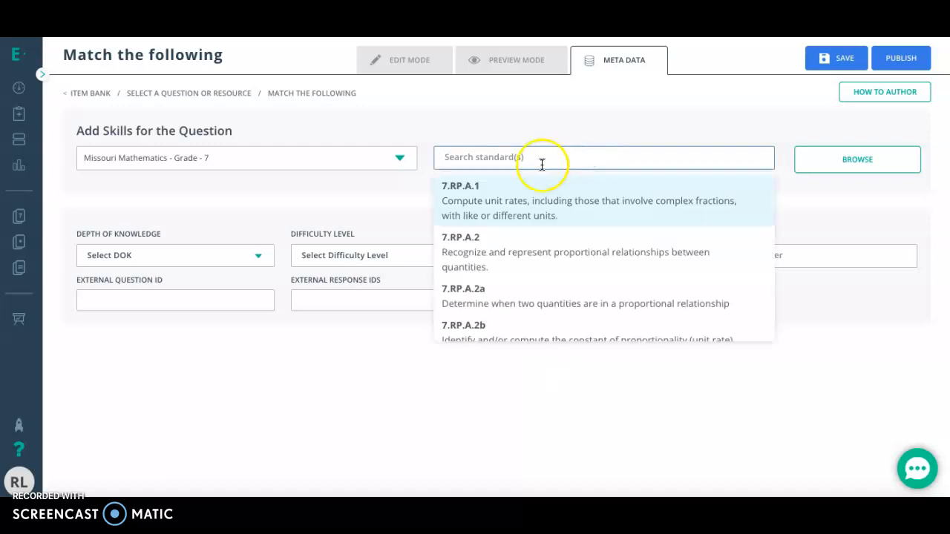
left_click(426, 361)
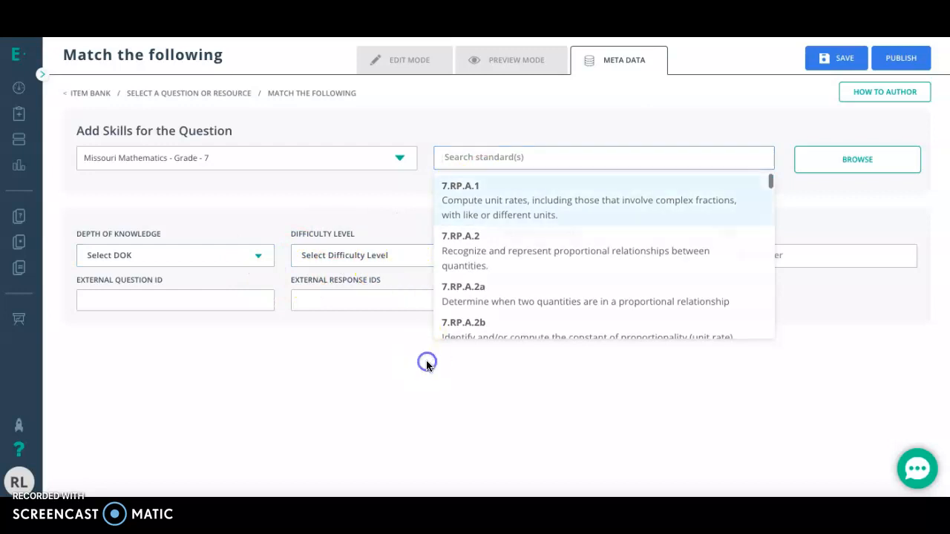